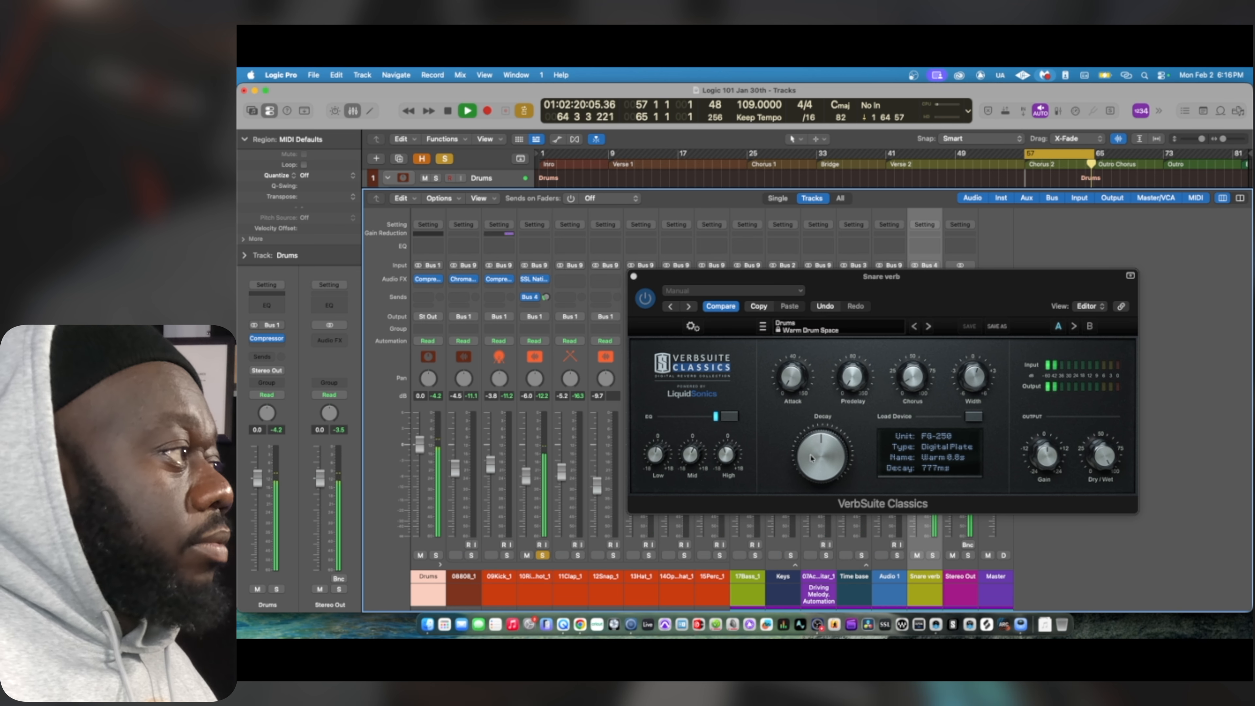
Shorten the VerbSuite Classics decay on the Snare verb channel to 684 ms and adjust its predelay during playback
left_click_drag(814, 458, 818, 469)
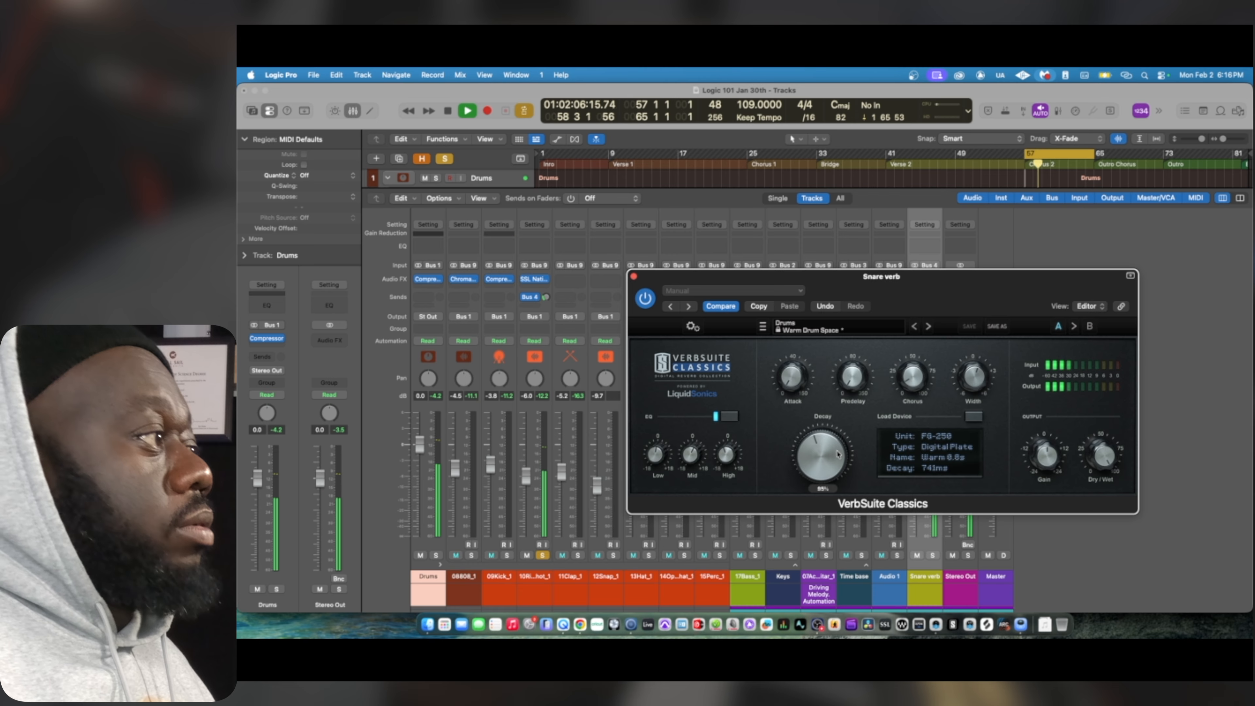
left_click_drag(853, 380, 856, 374)
left_click_drag(815, 468, 816, 473)
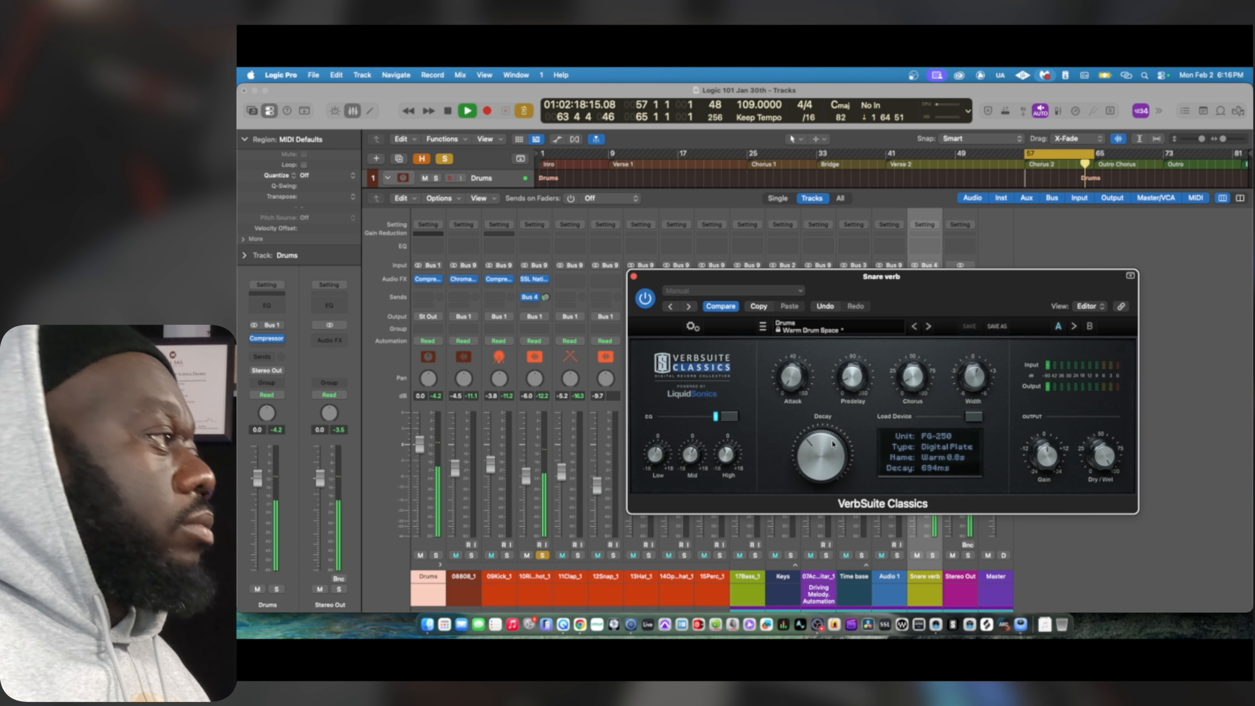
left_click(804, 463)
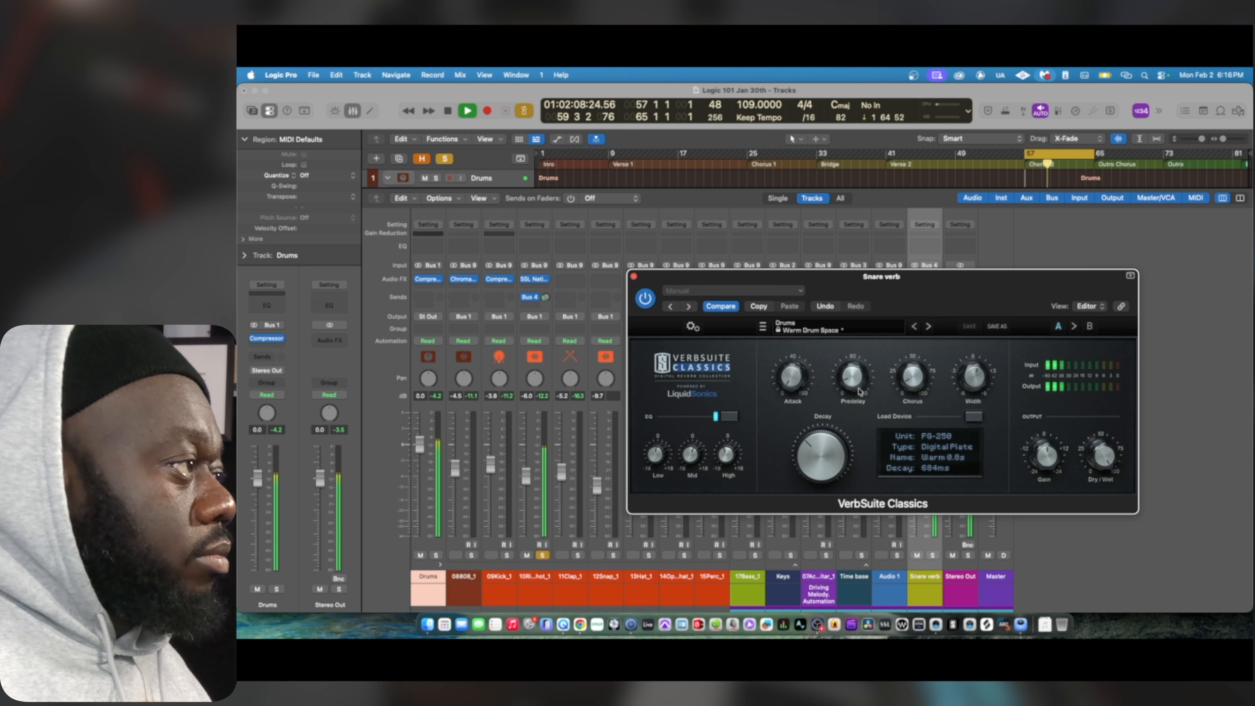
key("space")
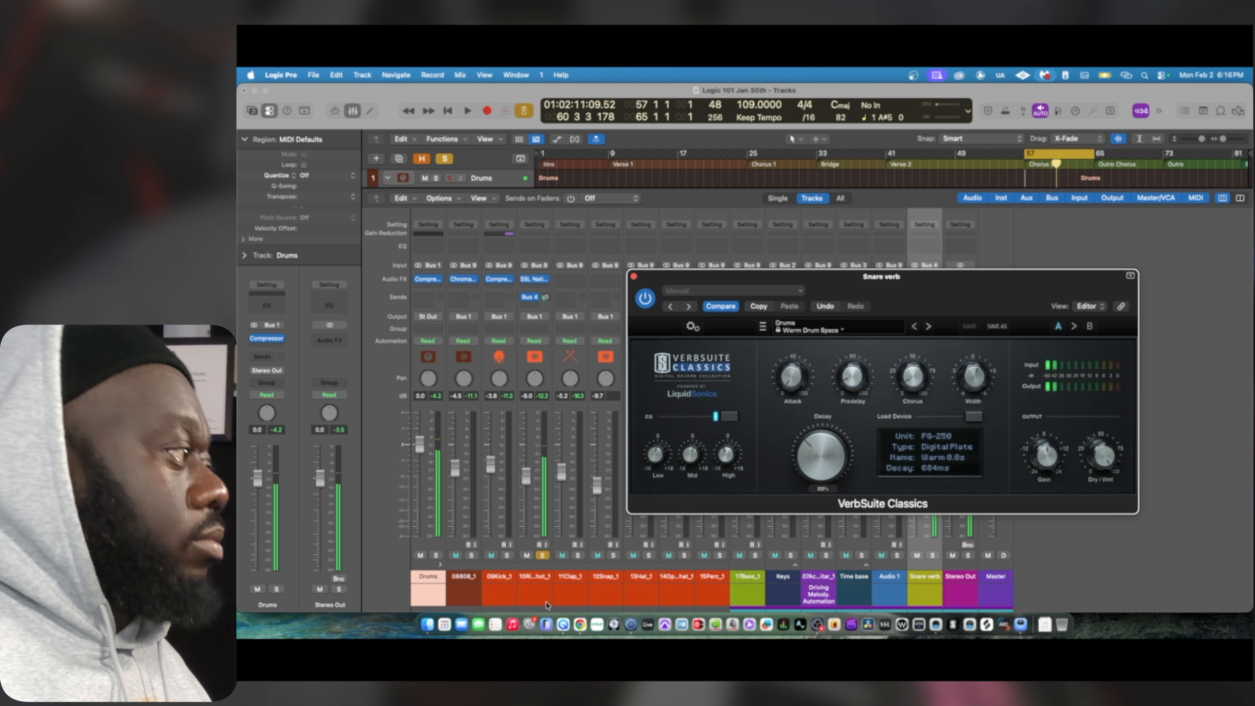
Unsolo the snare track and rebalance its Bus 4 reverb send against the full mix, closing the reverb window
left_click(542, 555)
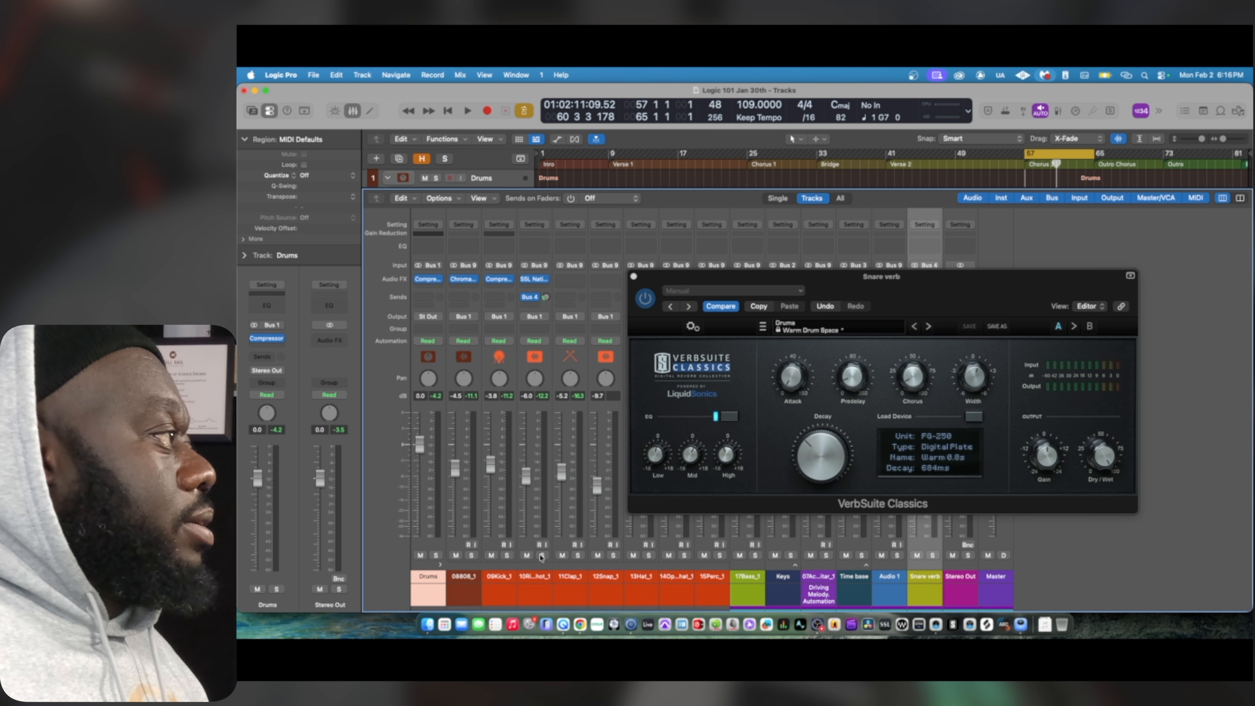
key("space")
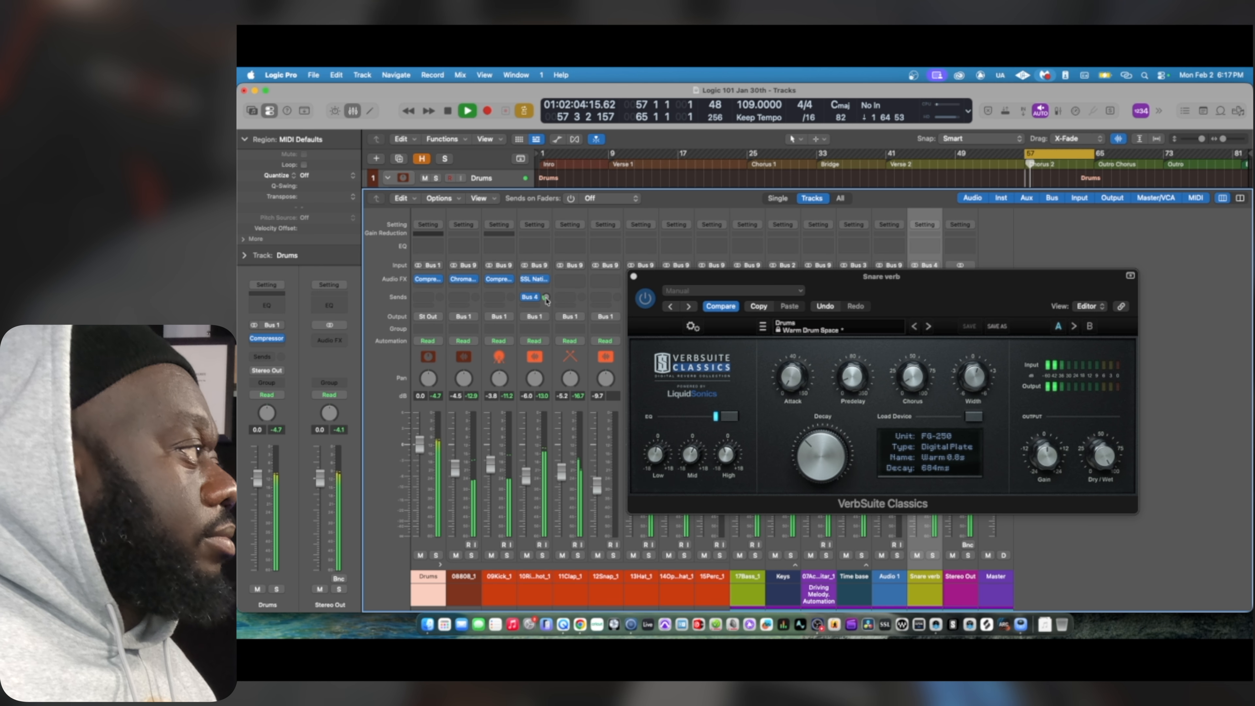
left_click_drag(546, 299, 547, 300)
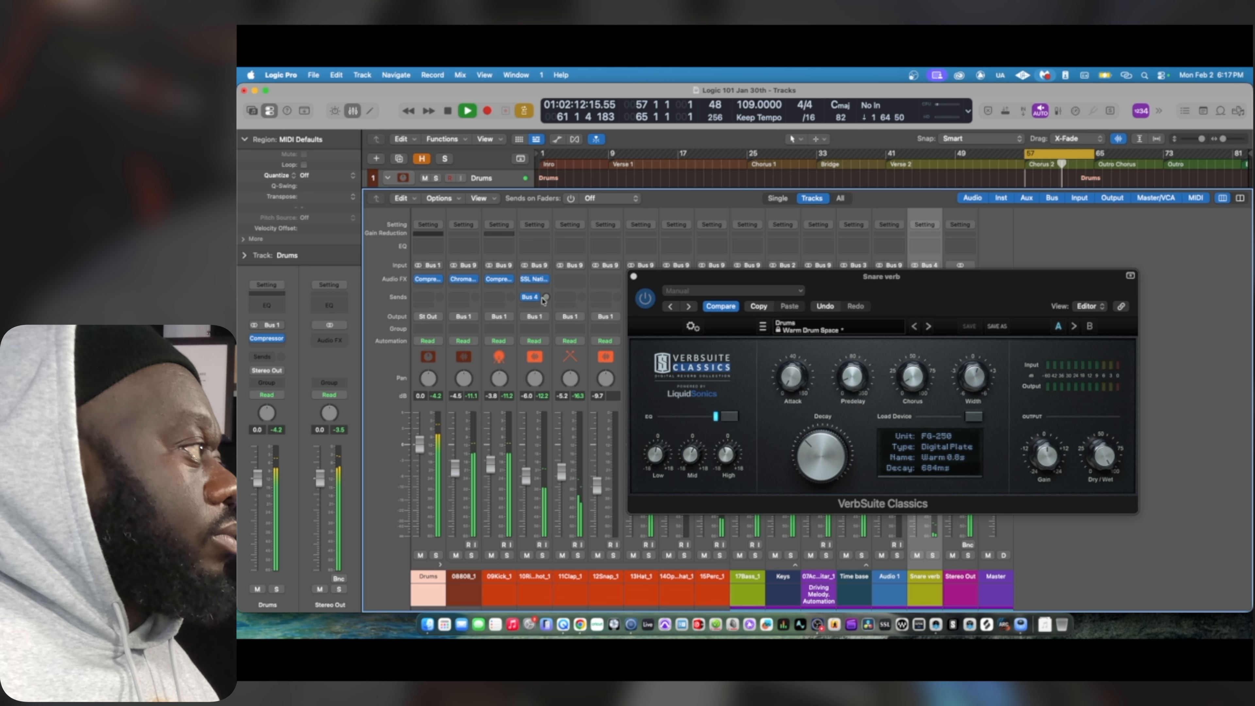
left_click_drag(545, 299, 546, 300)
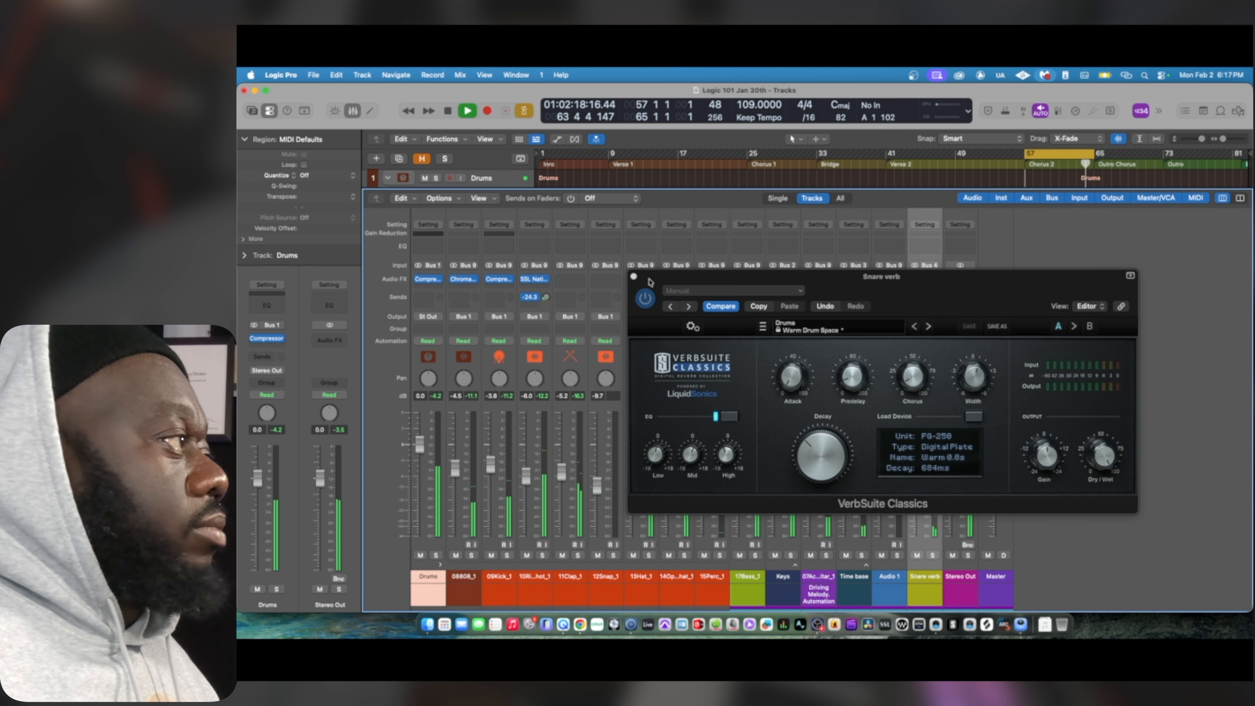
left_click(634, 279)
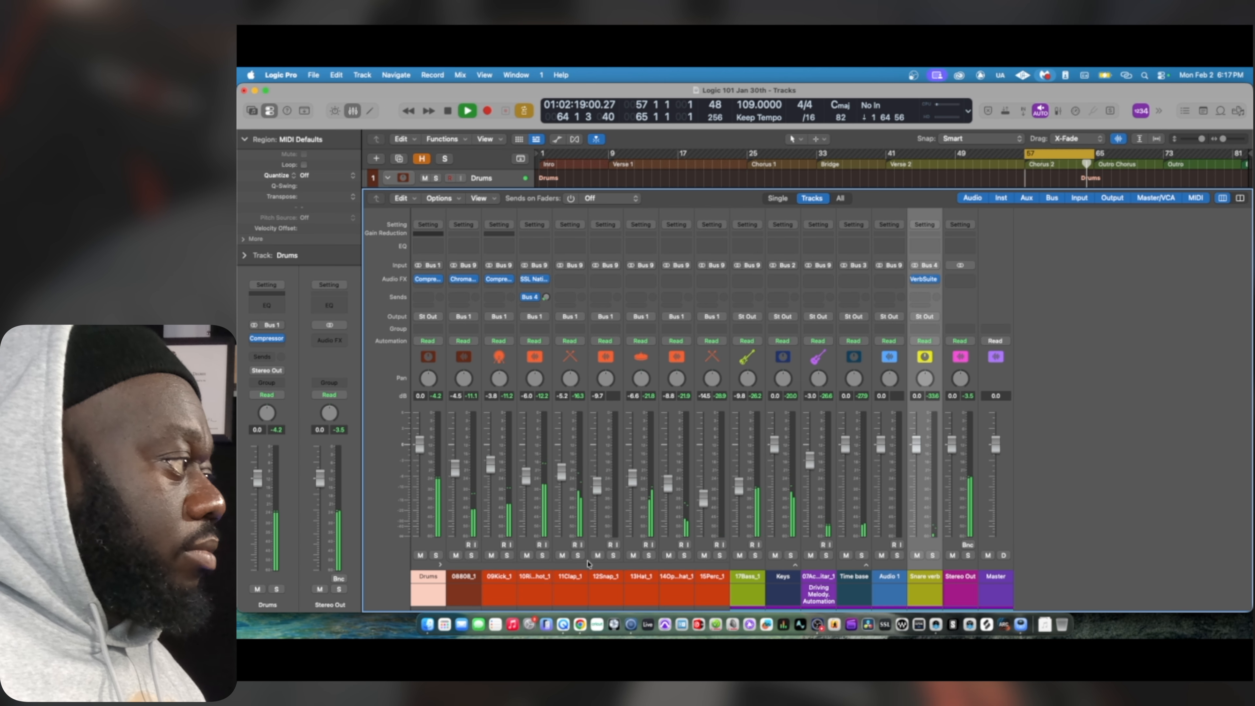
key("space")
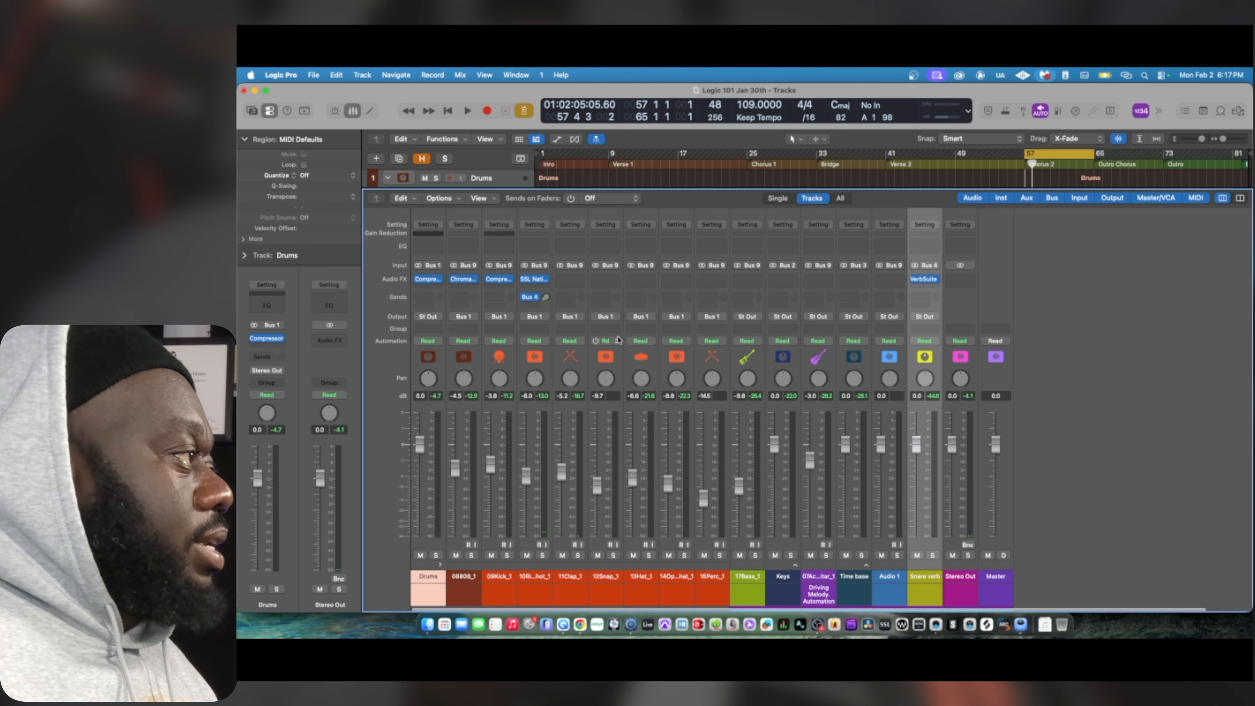
Pan the open hat track to +8 and audition it within the full mix
key("space")
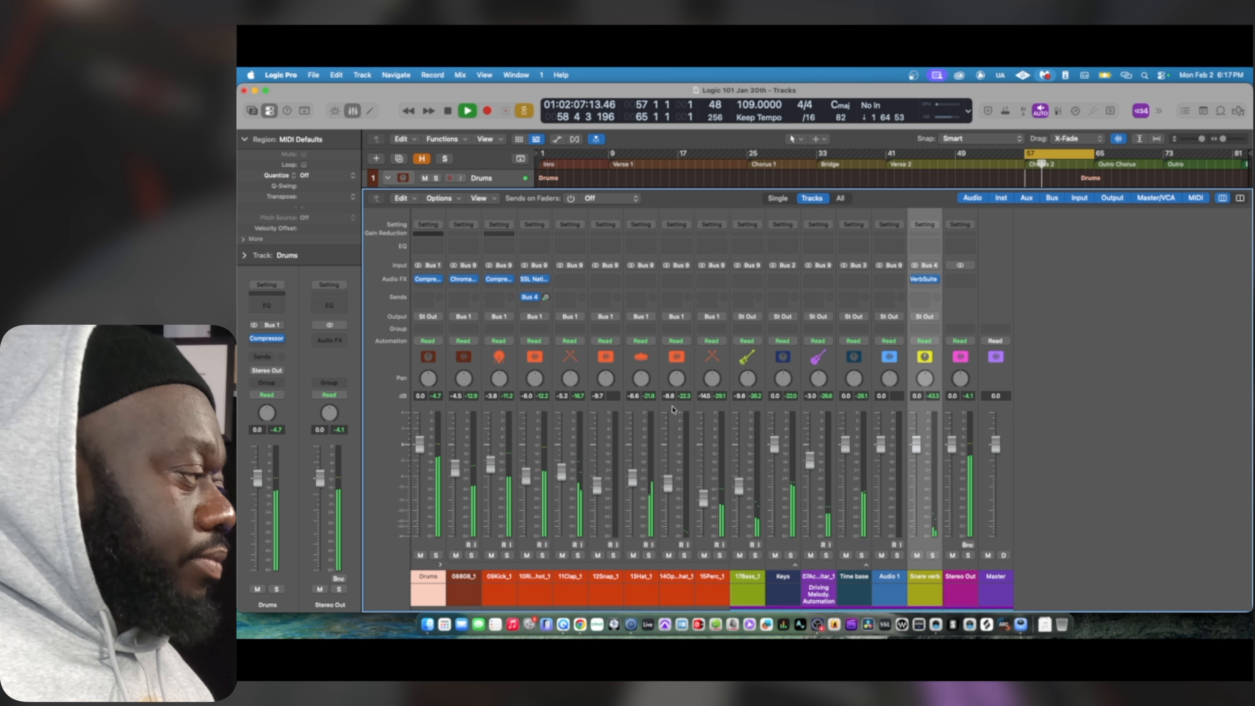
key("space")
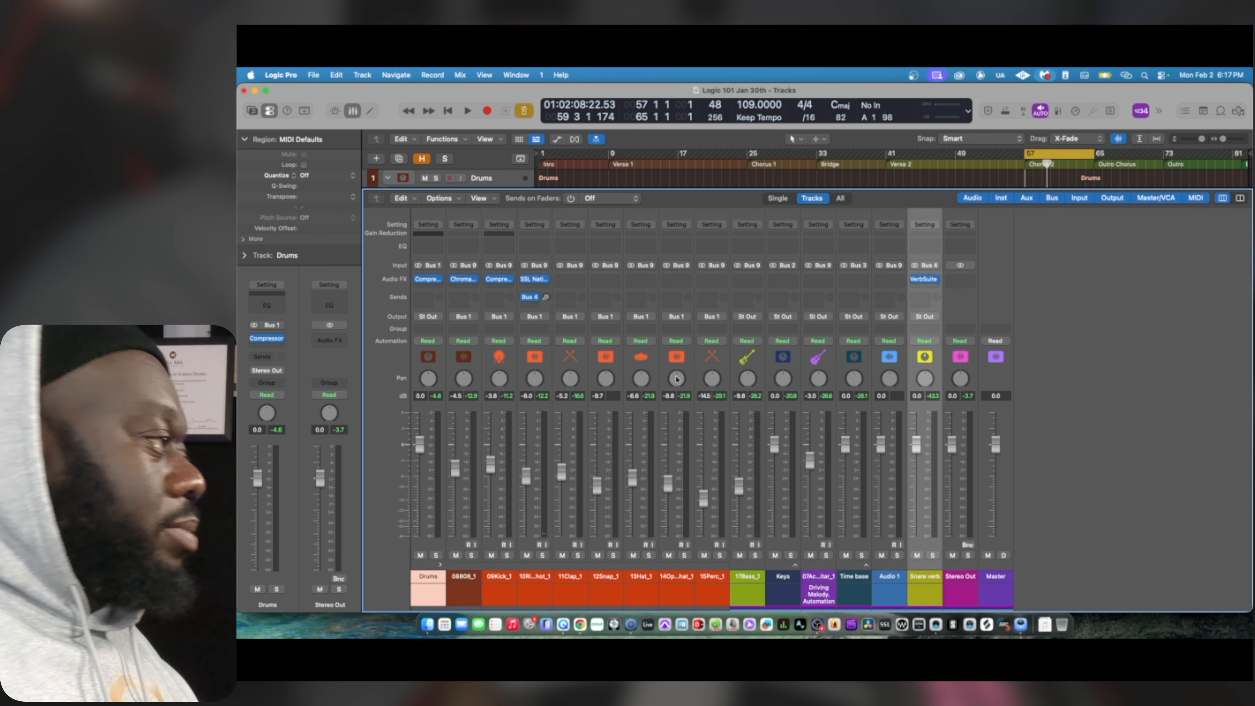
right_click(677, 379)
left_click(686, 394)
key("space")
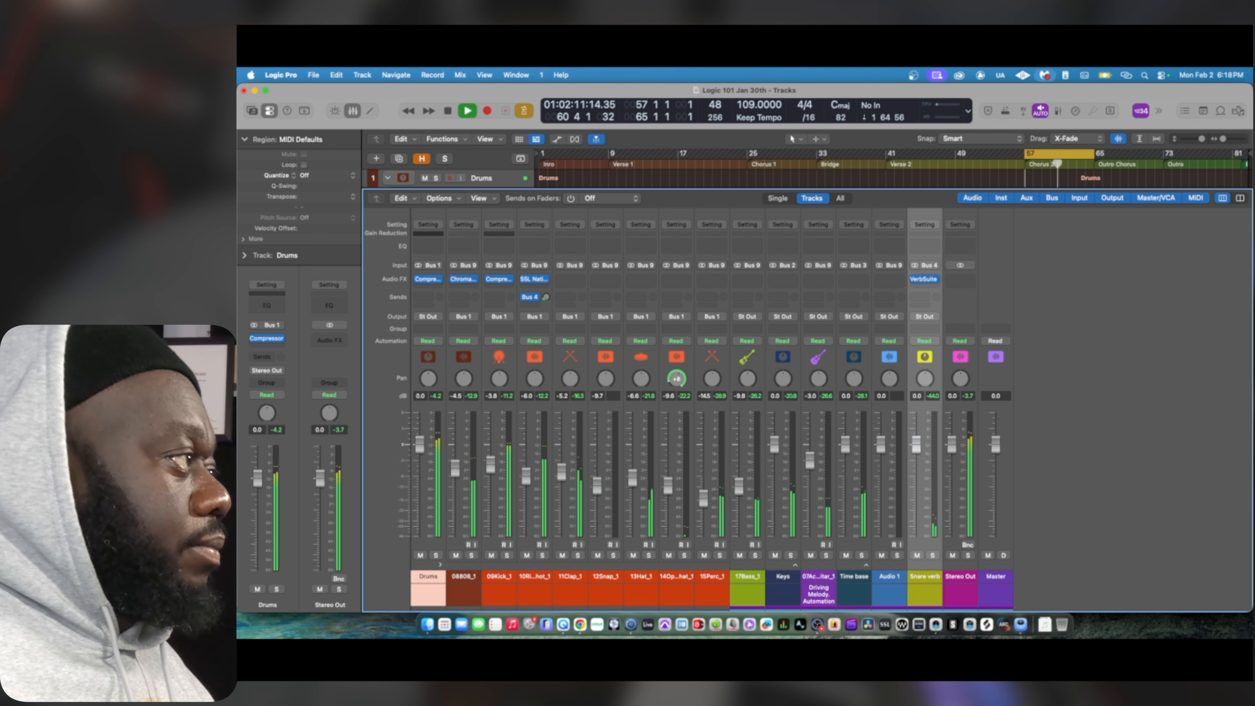
key("space")
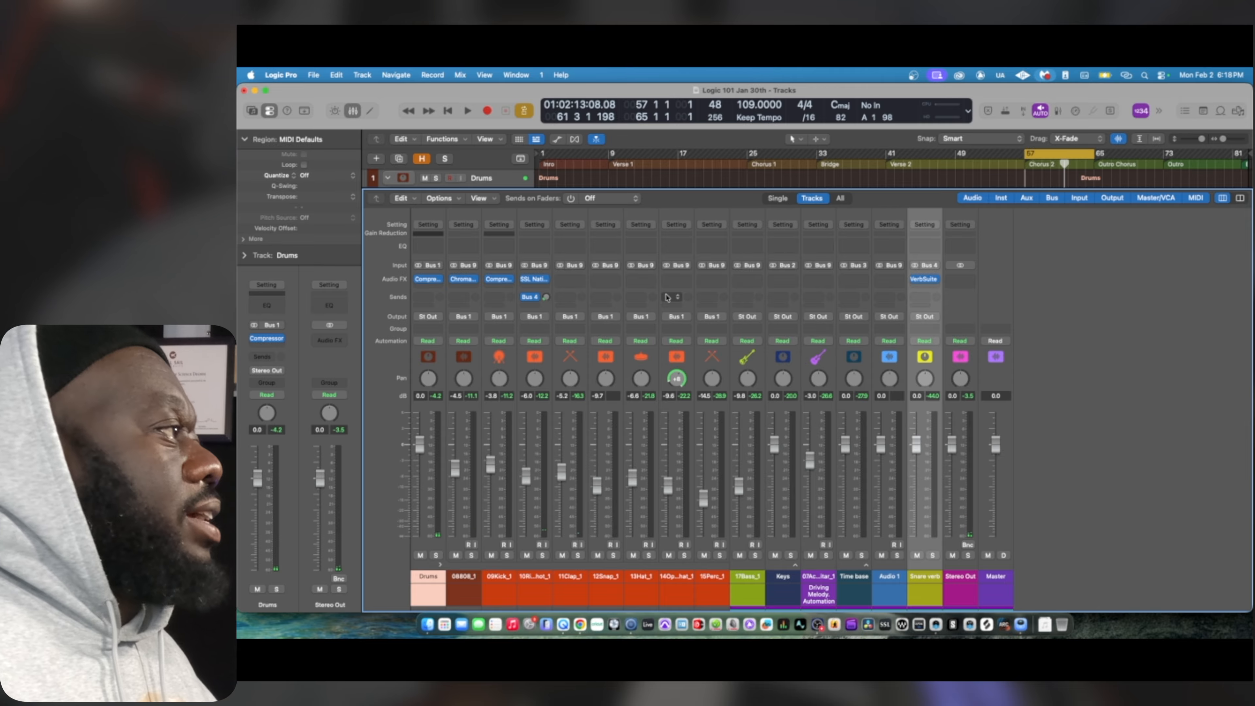
Add a Bus 5 send at -14.1 dB on the open hat track and insert Stellar Echo SD-201 on Aux 5
left_click(667, 297)
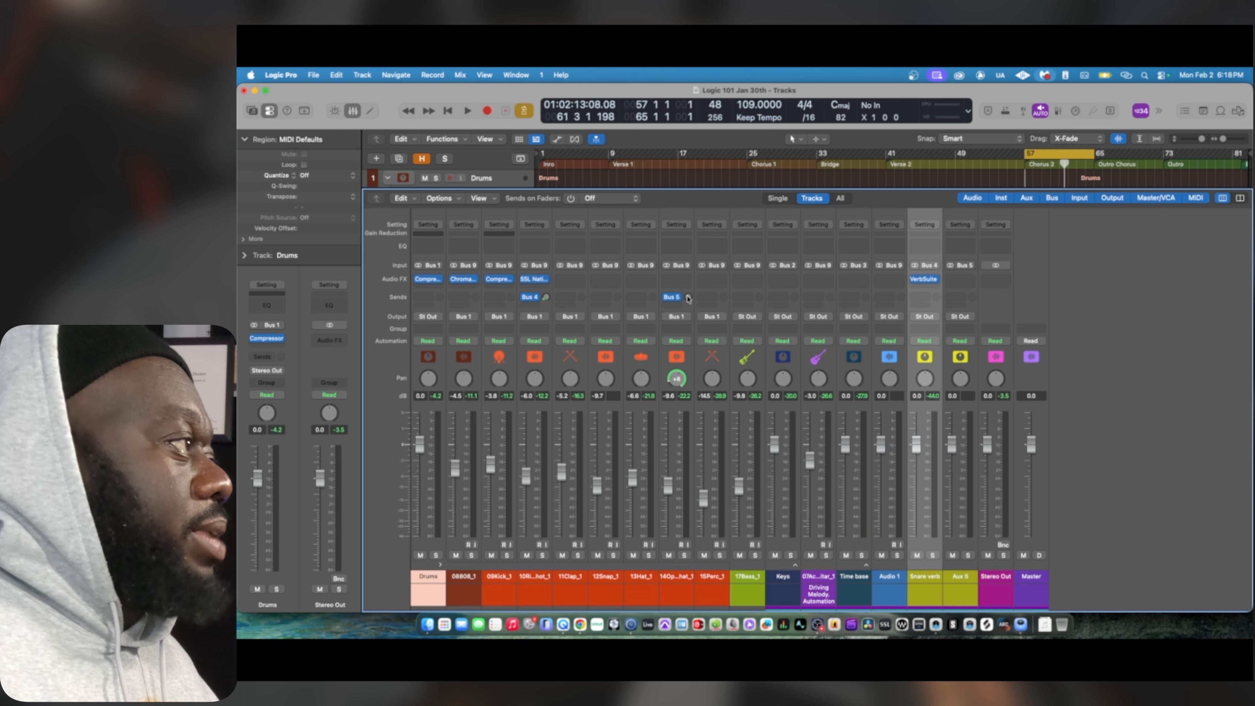
left_click_drag(687, 296, 695, 276)
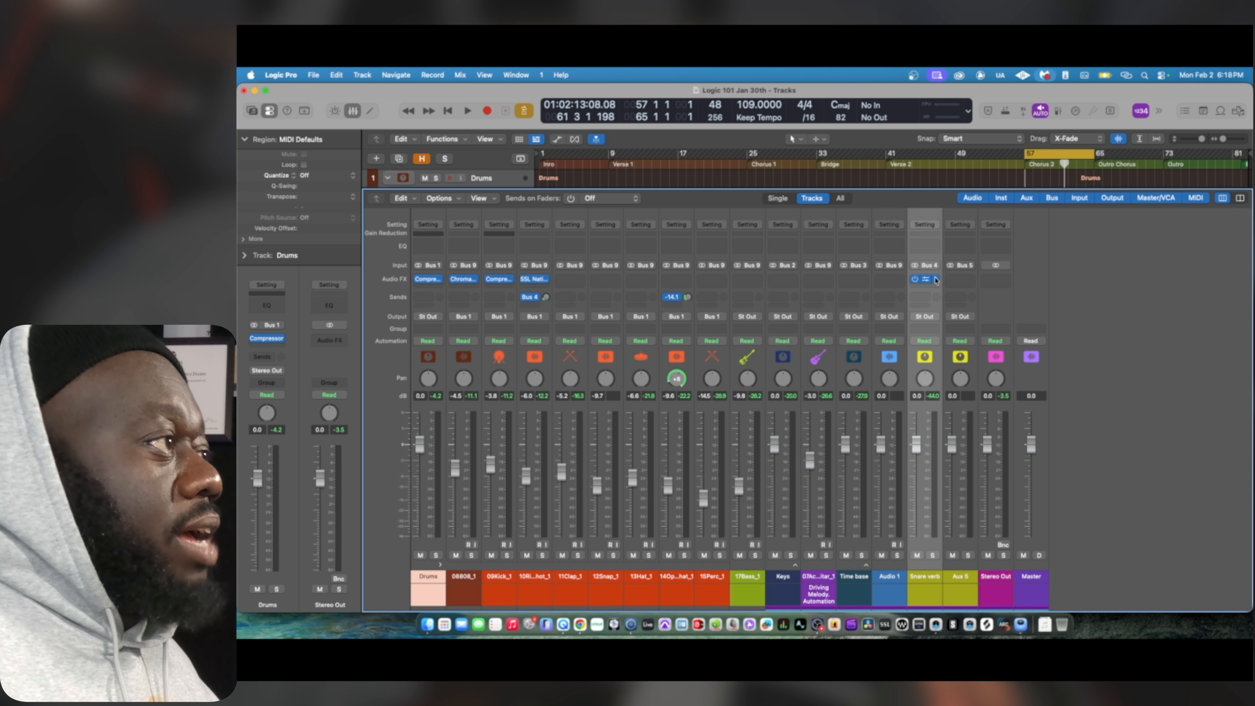
left_click(960, 280)
mouse_move(989, 546)
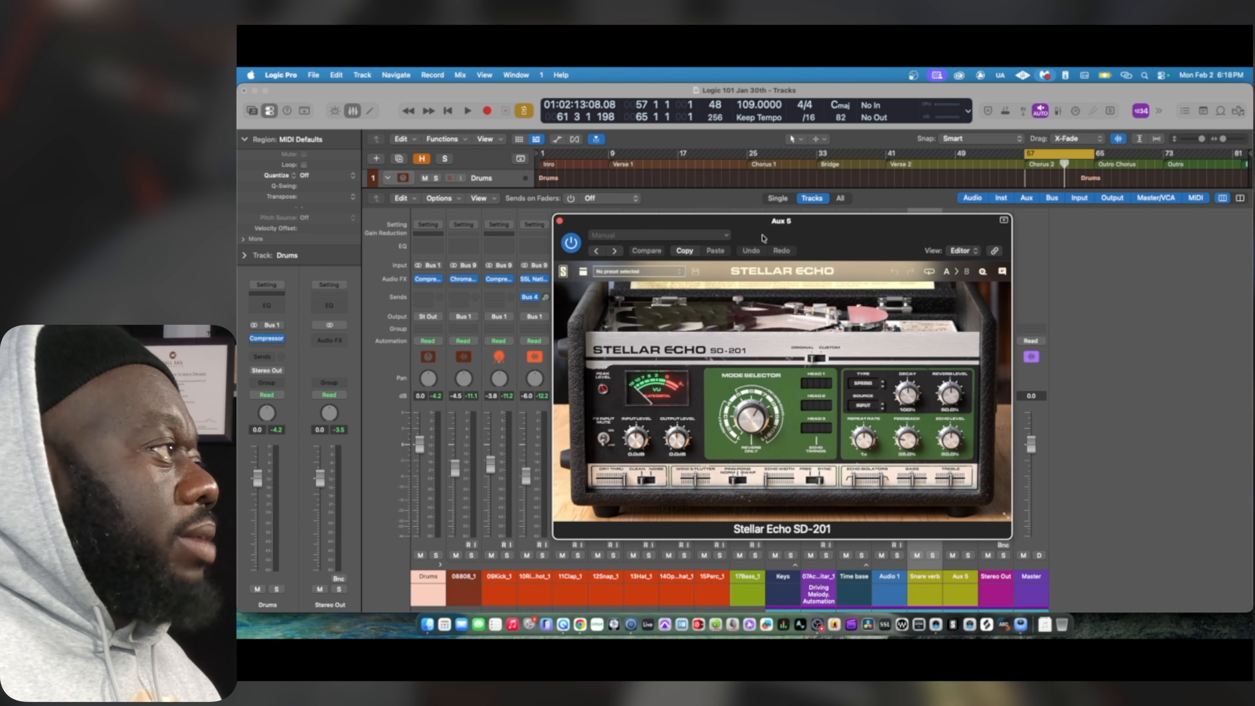
Switch the Stellar Echo delay from head 3 to head 2 and adjust its repeat rate while auditioning the mix
key("space")
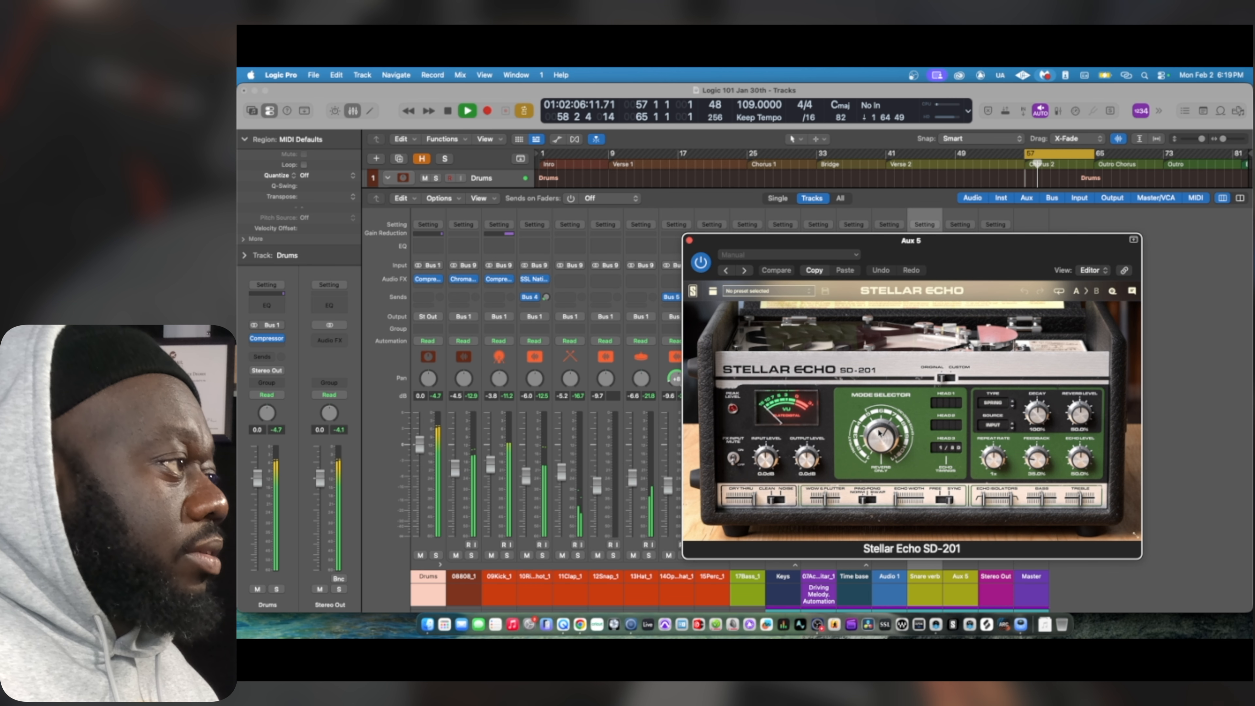
left_click(873, 448)
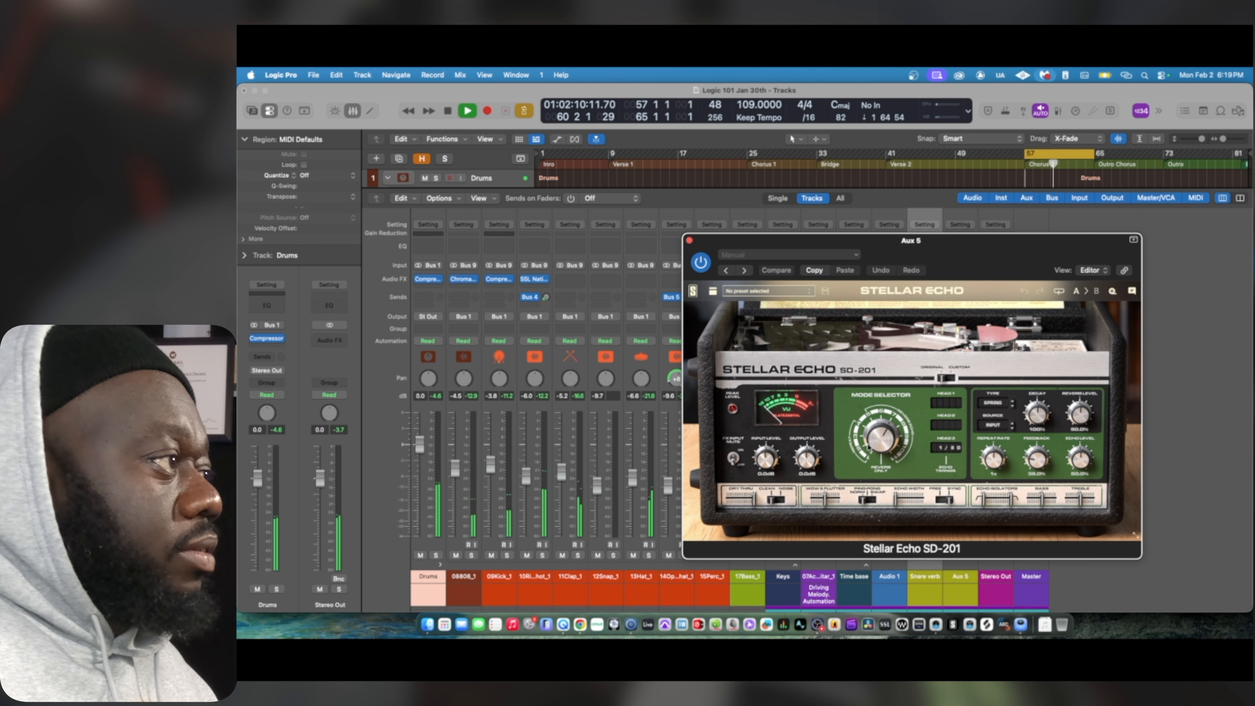
key("space")
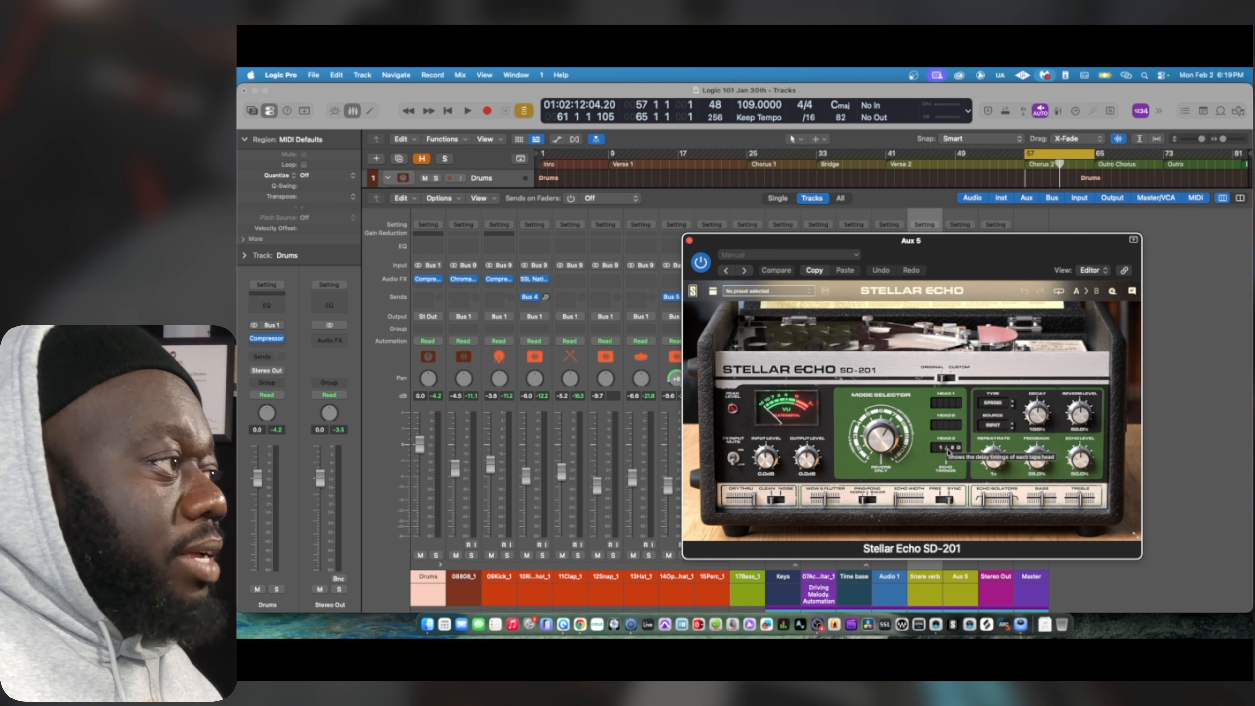
left_click(942, 426)
key("space")
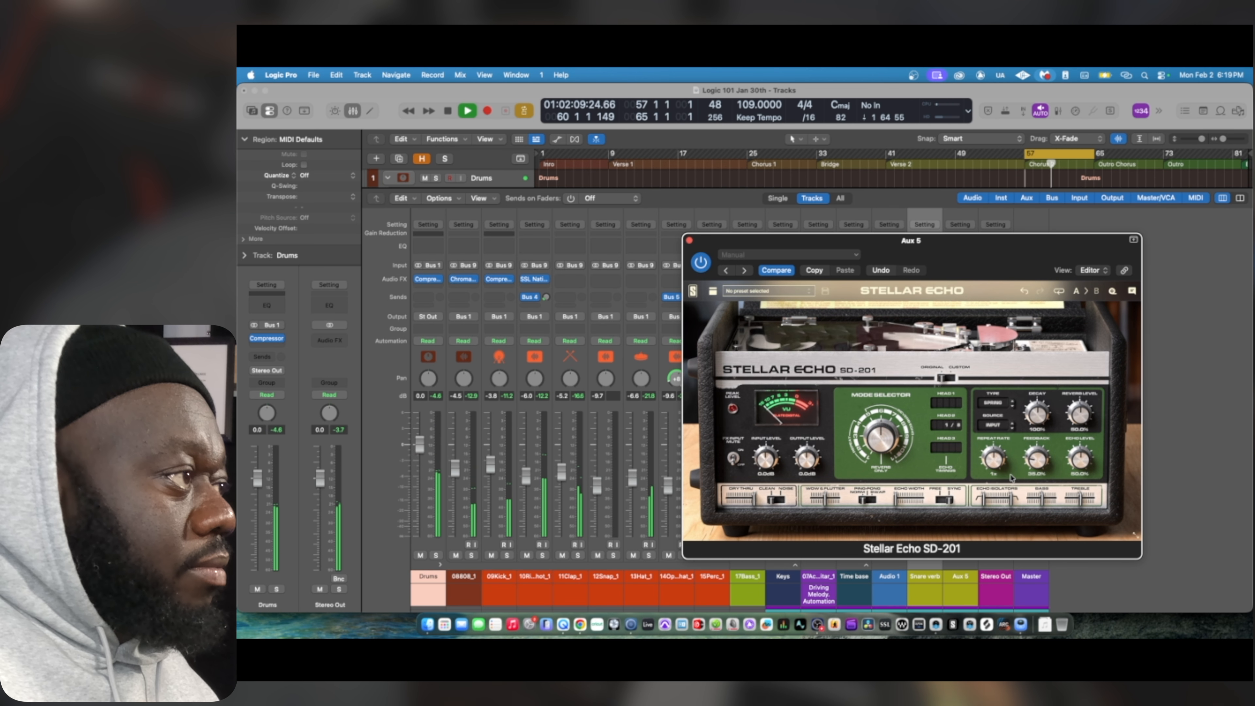
left_click_drag(993, 463, 996, 491)
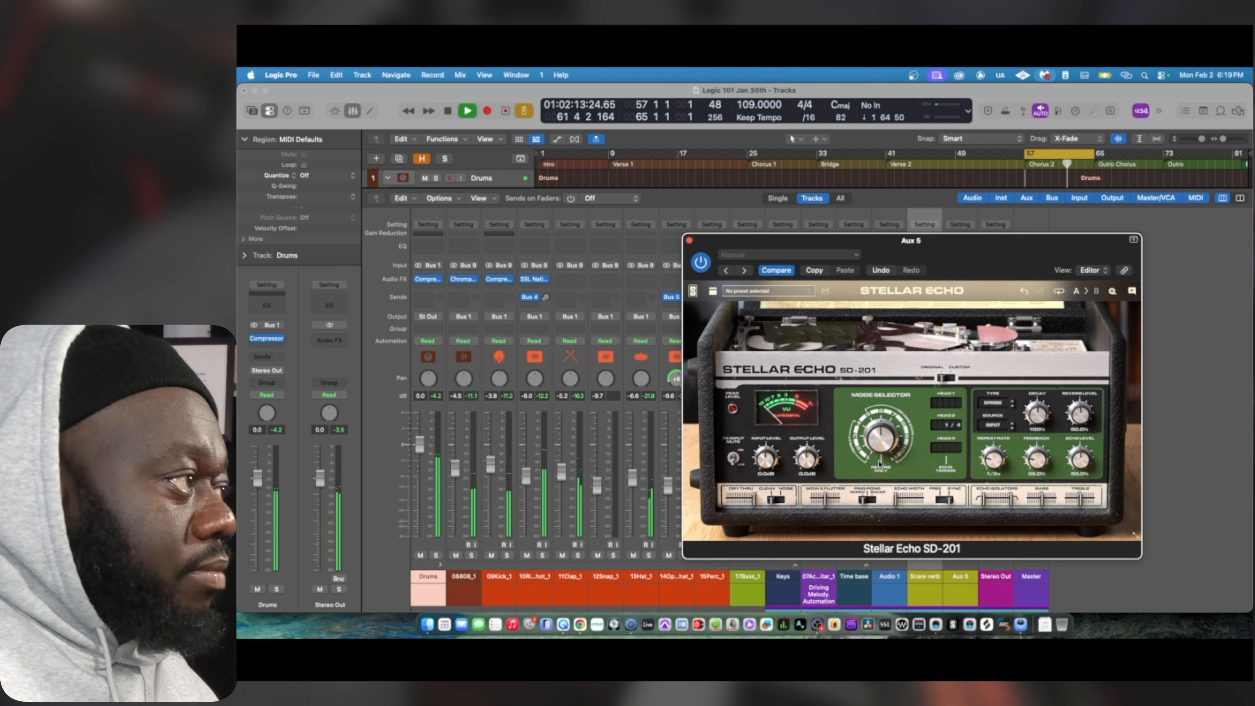
key("space")
key("space")
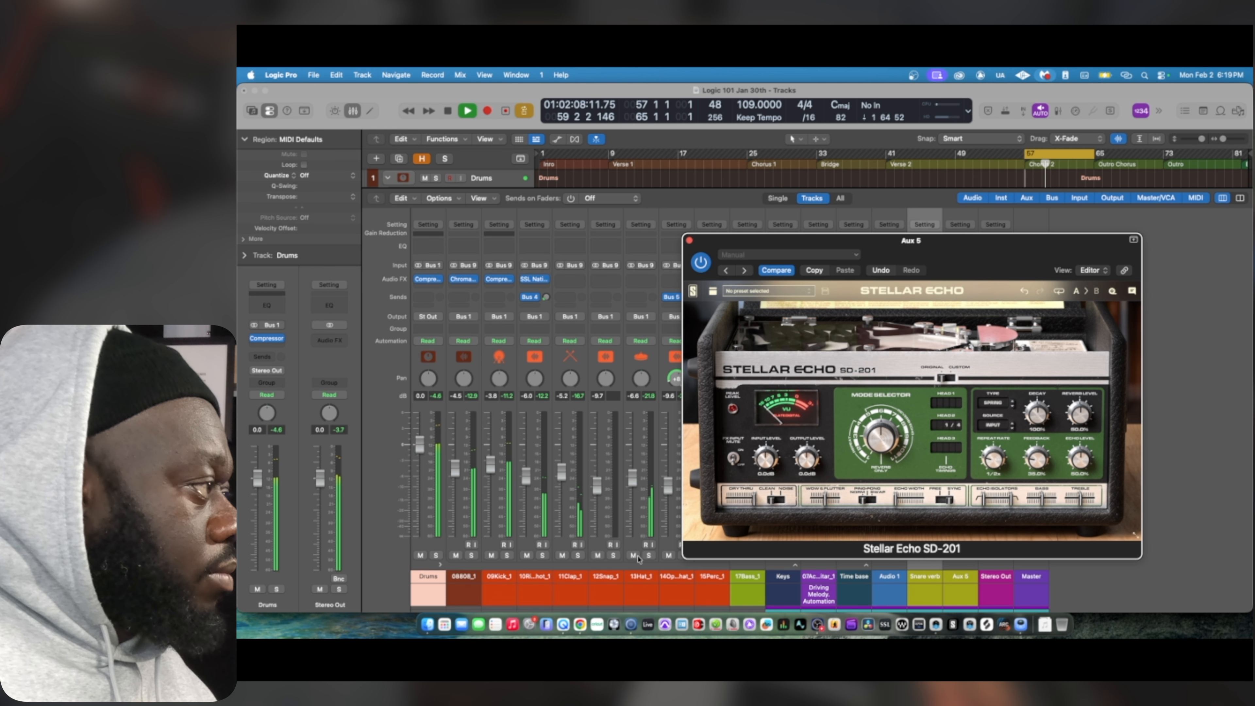
Solo the open hat to fine-tune the Stellar Echo repeat rate, unsolo it and close the plug-in window
scroll(633, 445, "right", 2)
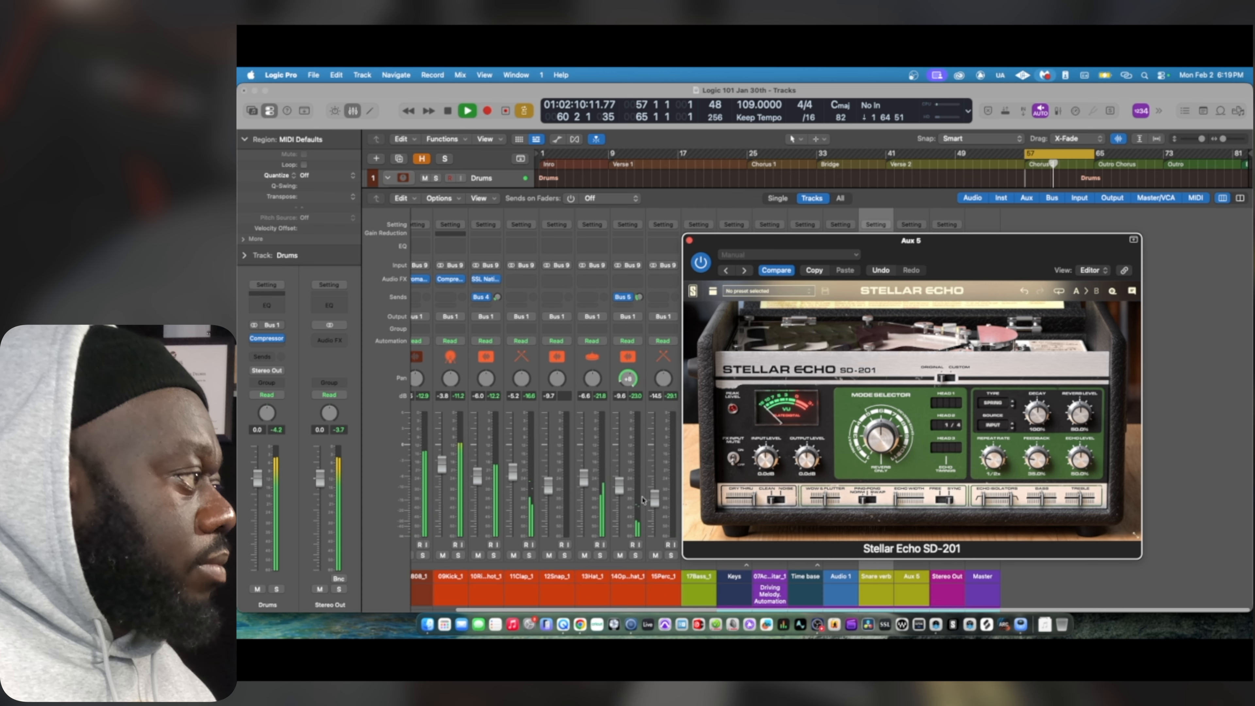
left_click(637, 556)
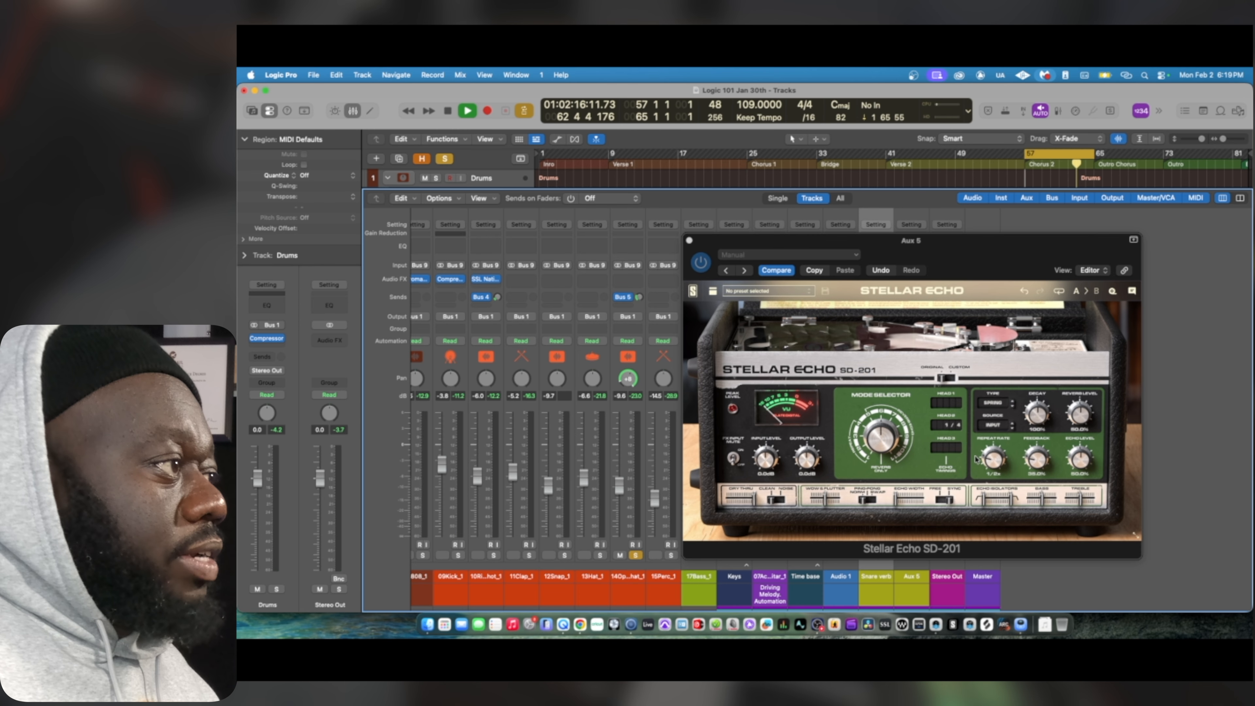
left_click(994, 461)
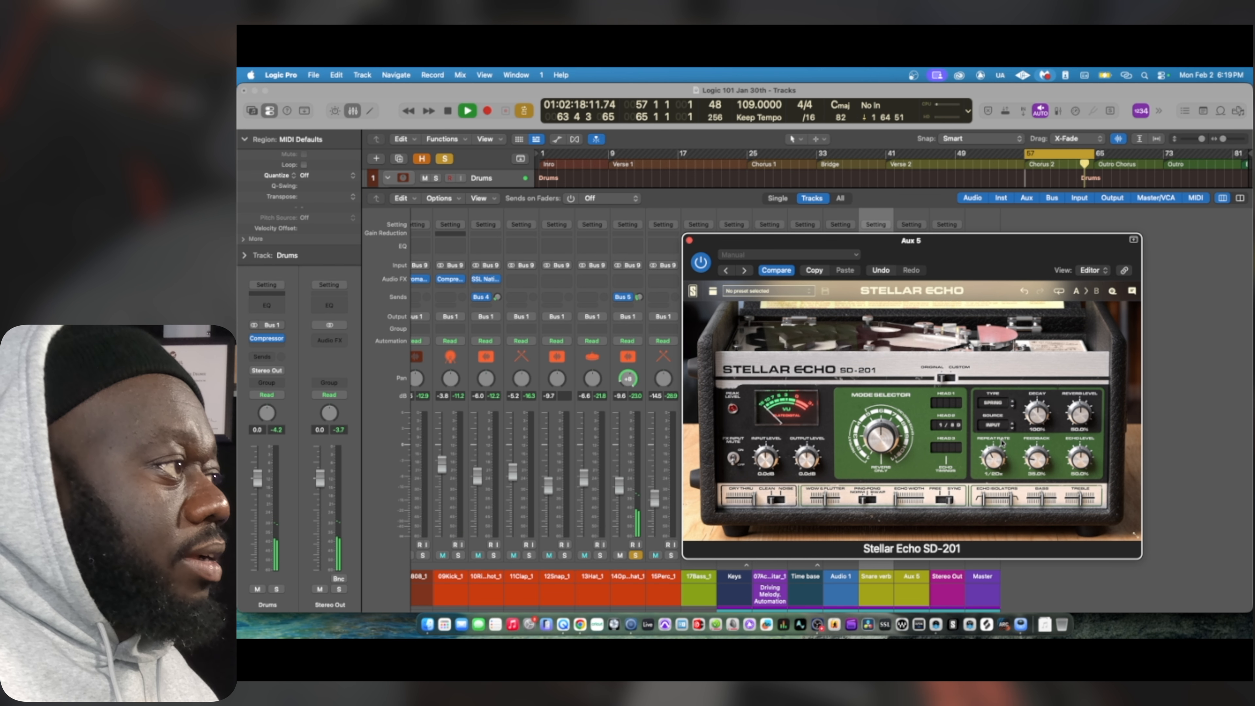
left_click_drag(1002, 443, 988, 464)
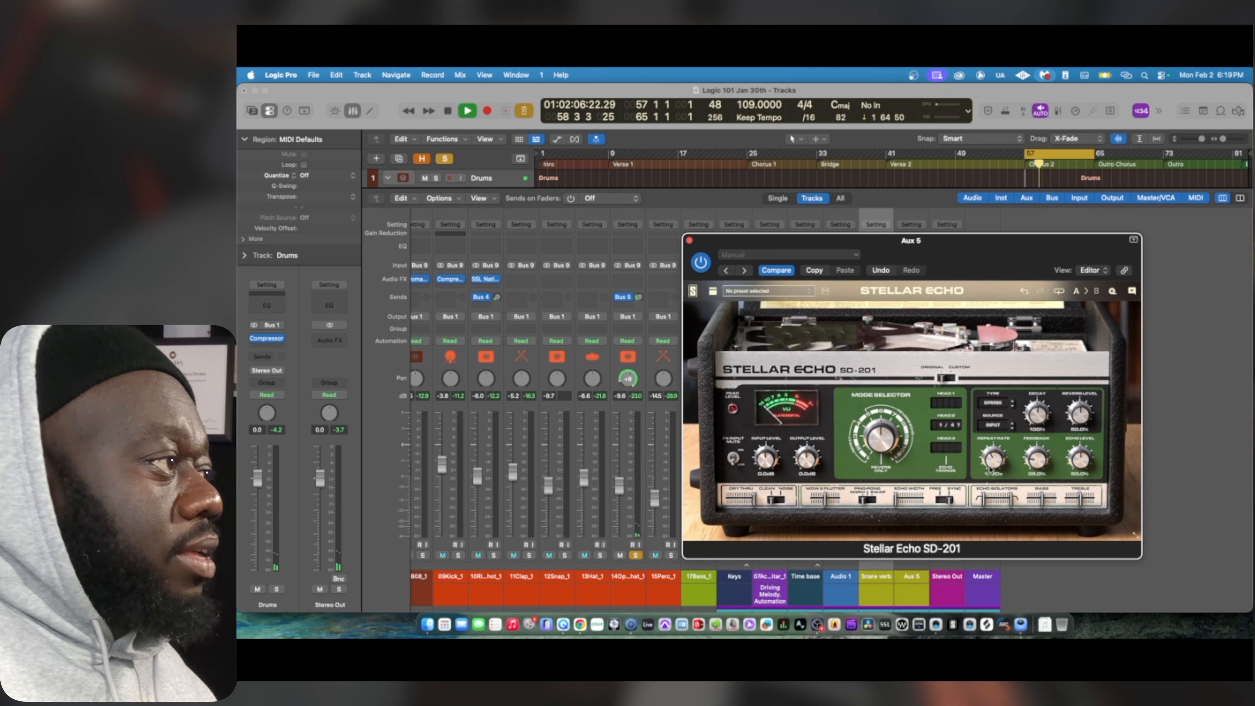
left_click_drag(991, 476, 988, 479)
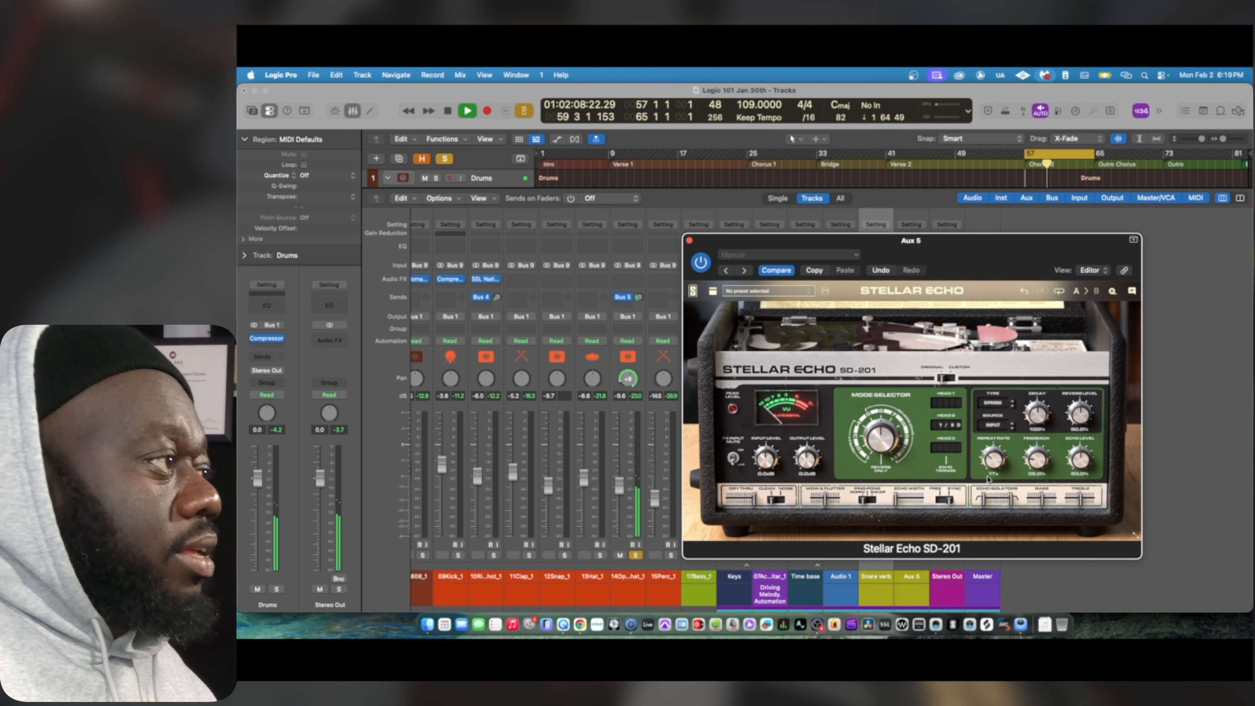
left_click(636, 556)
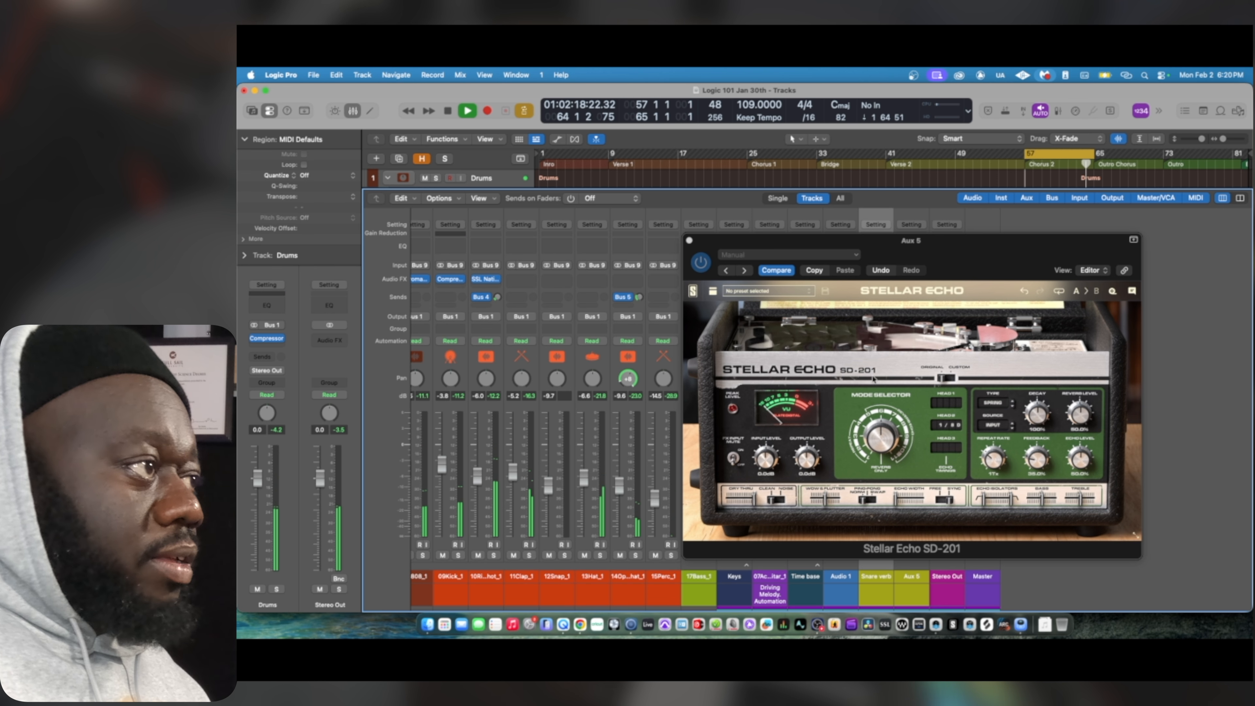
left_click(689, 241)
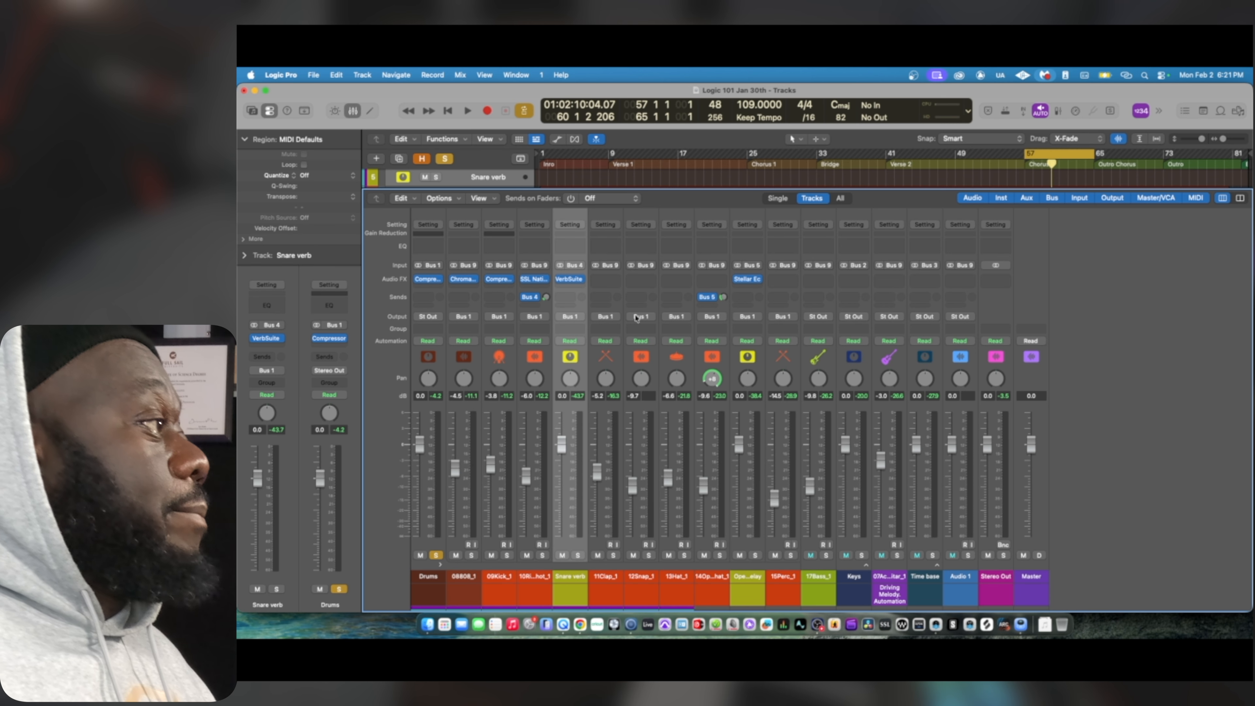
Audition the soloed drums and insert the Movement plug-in on the 15Perc_1 track
scroll(618, 288, "left", 3)
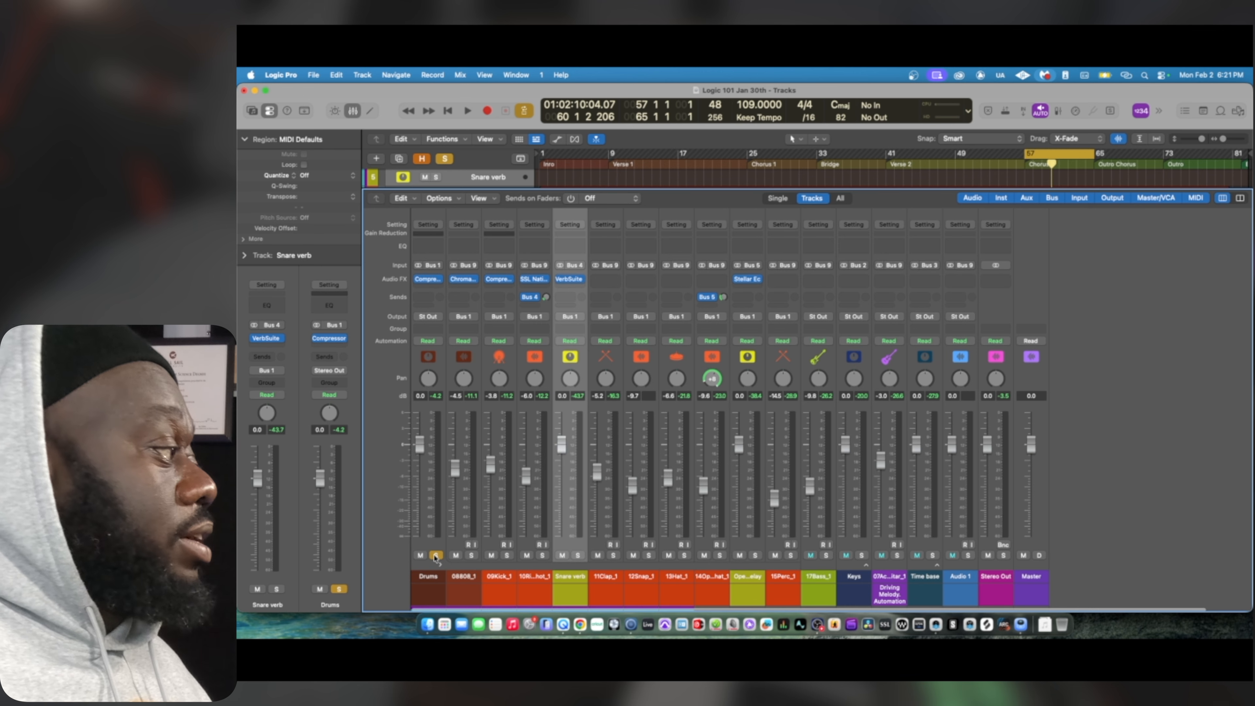
key("space")
scroll(435, 558, "right", 1)
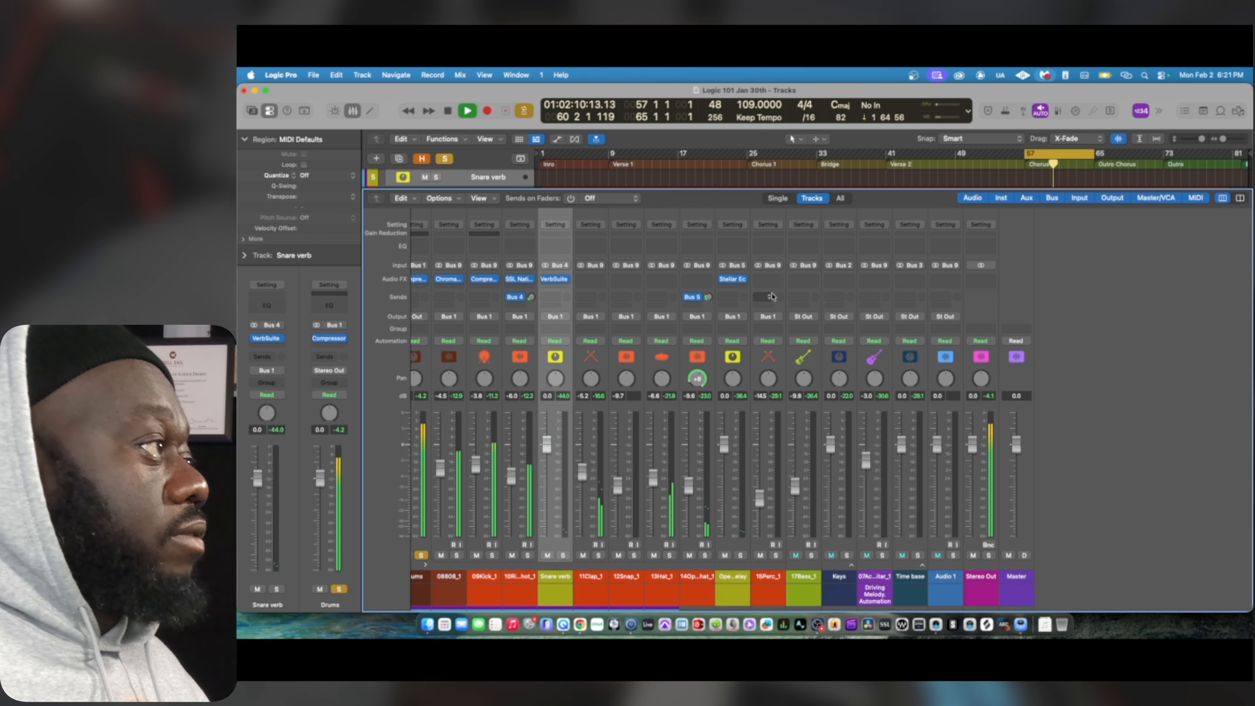
key("space")
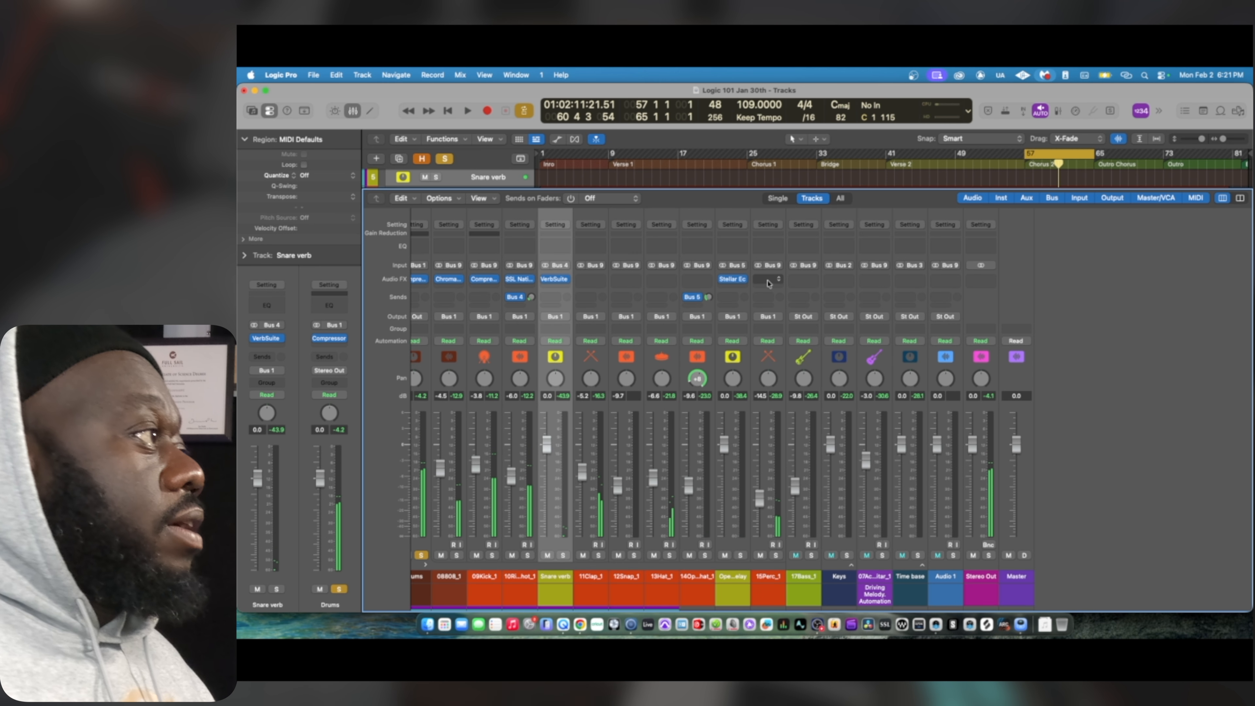
left_click(768, 281)
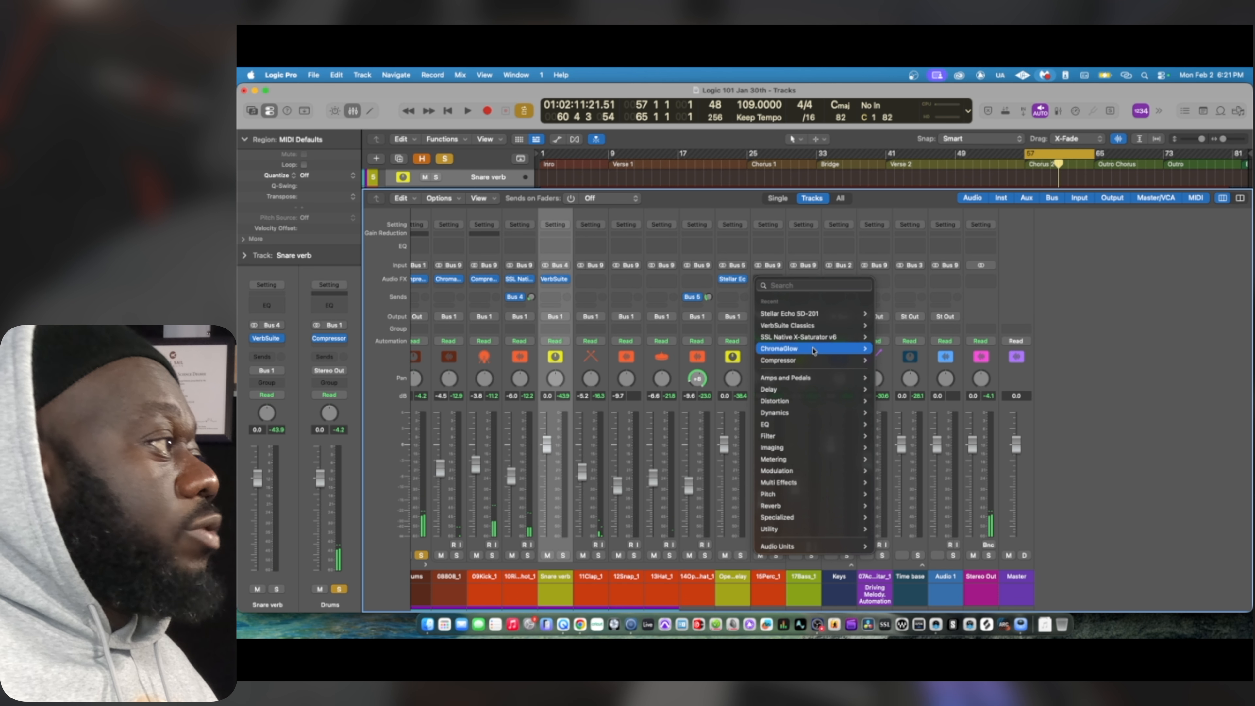
mouse_move(835, 534)
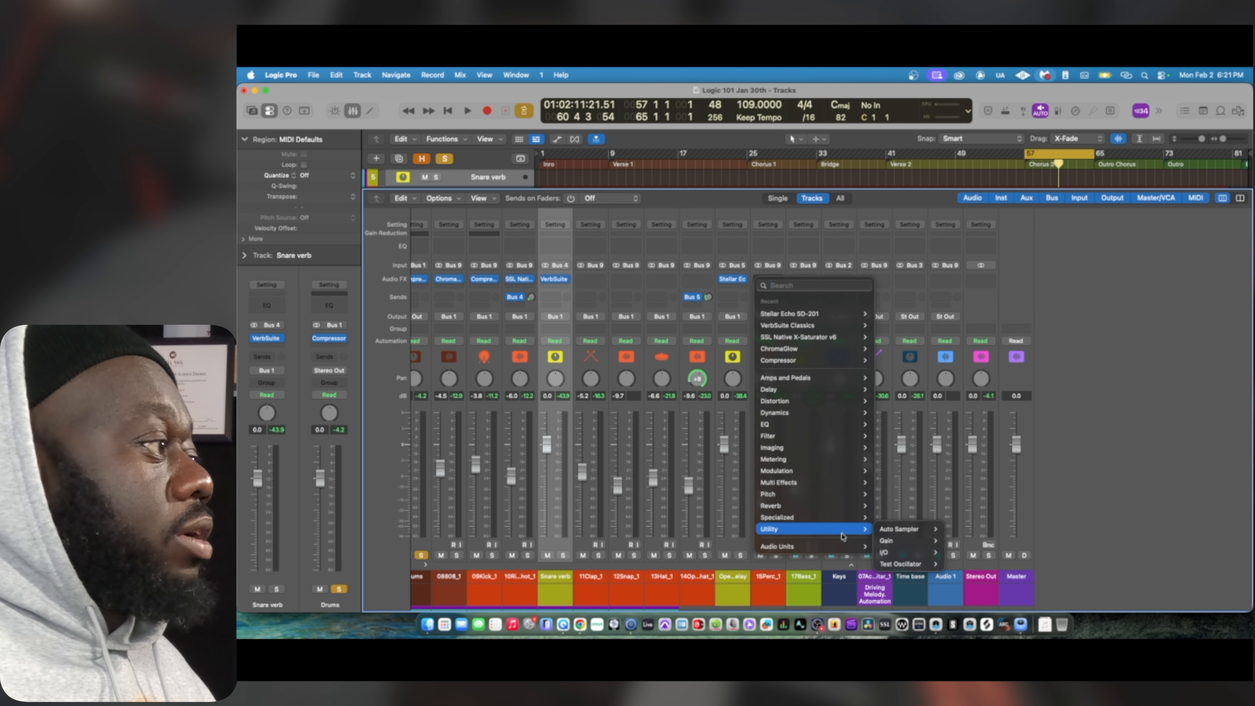
type("move")
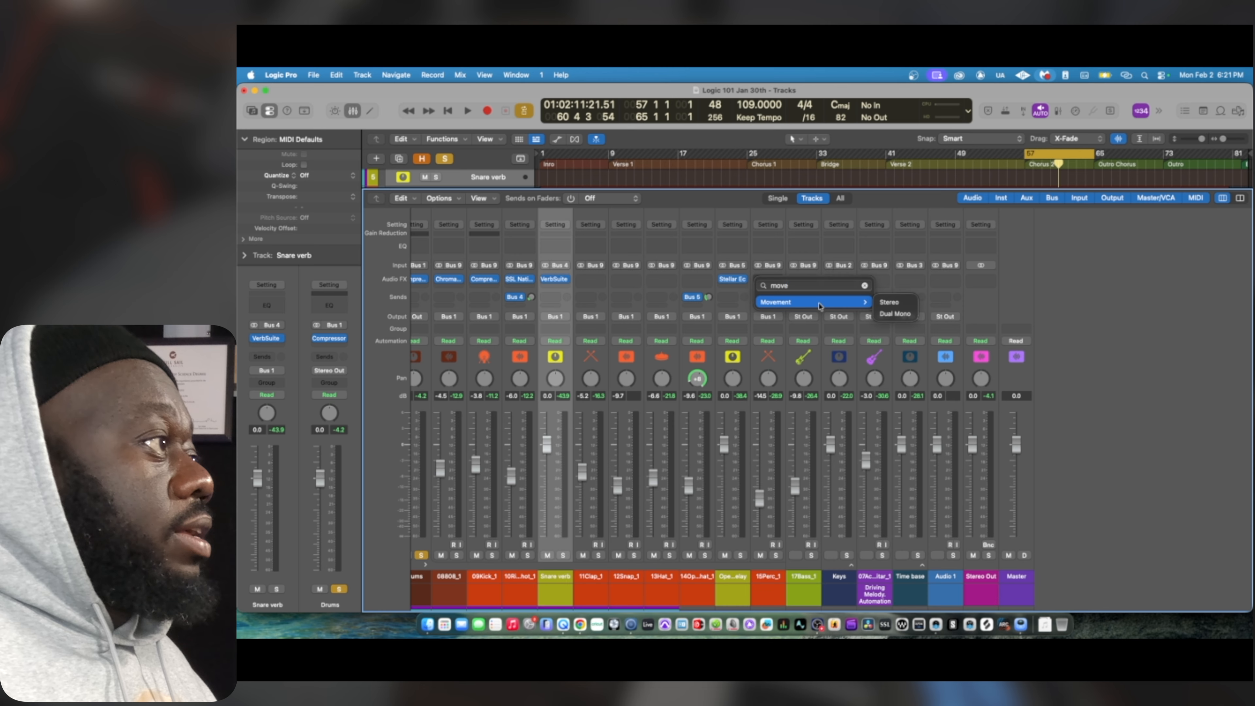
left_click(819, 303)
Audition the full mix, reopen the Movement plug-in on 15Perc_1 and play the section with its window in view
key("space")
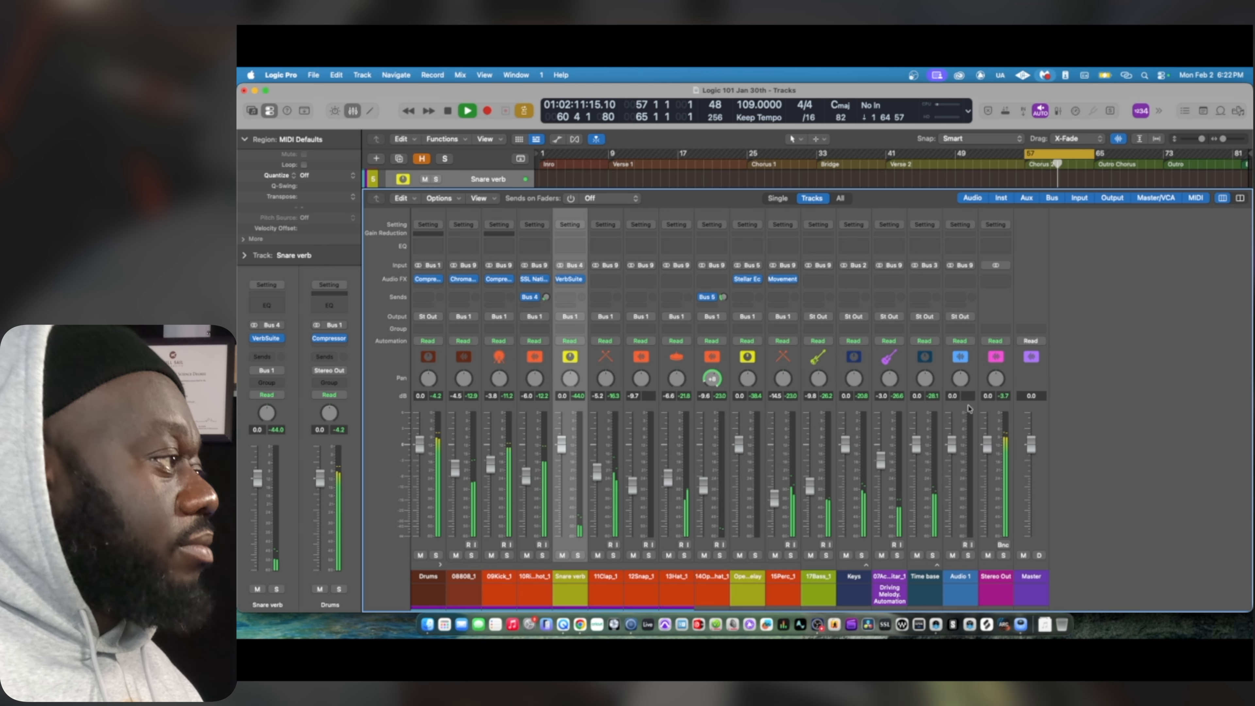
key("space")
left_click(784, 280)
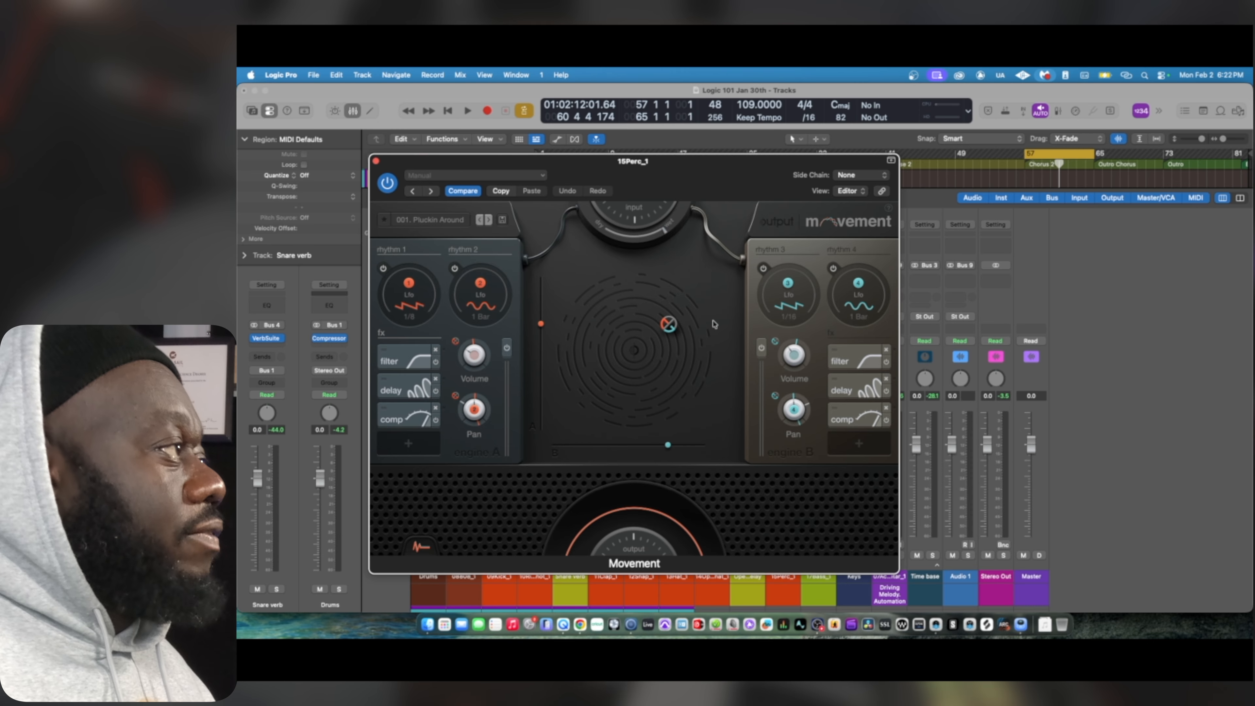
left_click_drag(742, 167, 751, 124)
key("space")
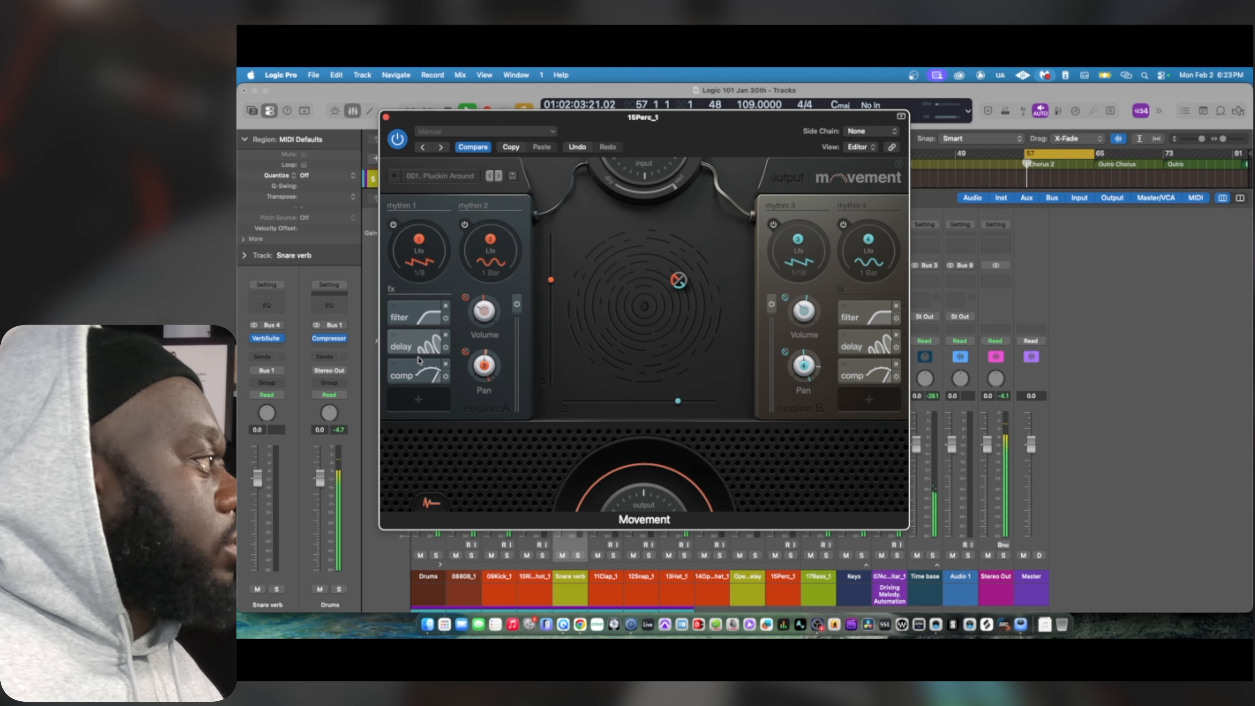